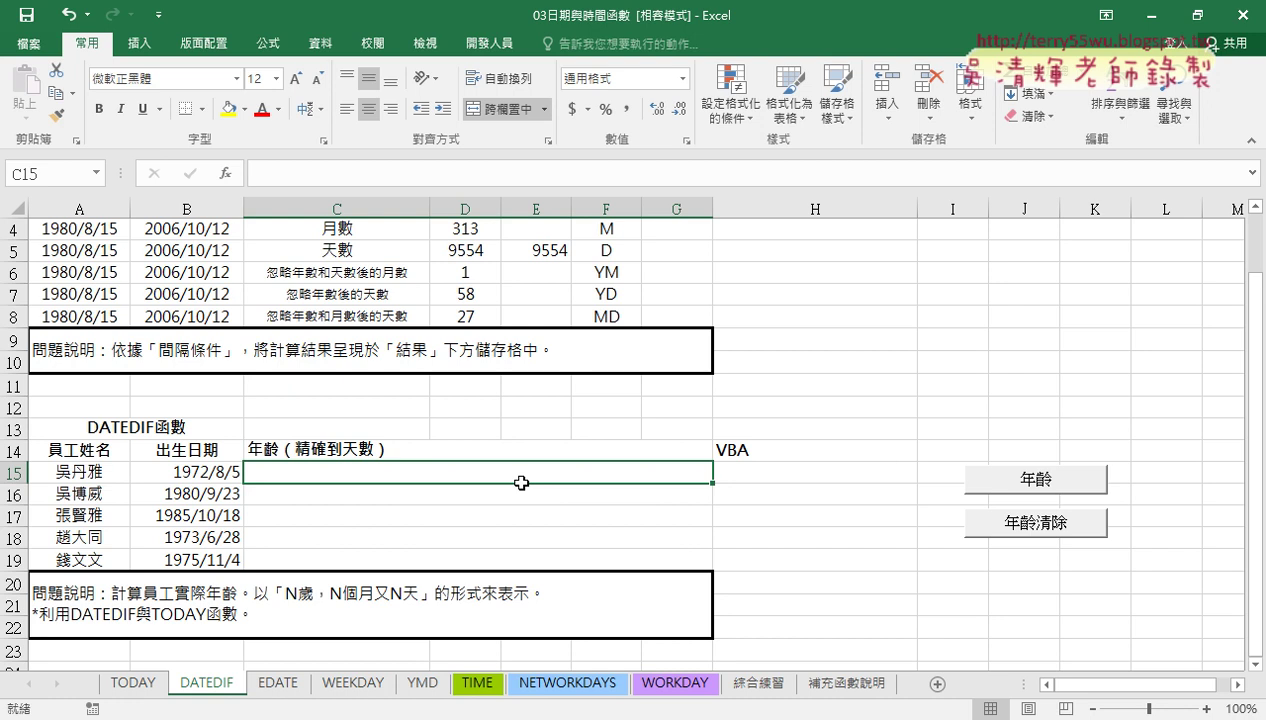
# Start a DATEDIF formula in C15, correcting the misspelled 'datadif' to 'datedif'.
pyautogui.scroll(1, 498, 425)
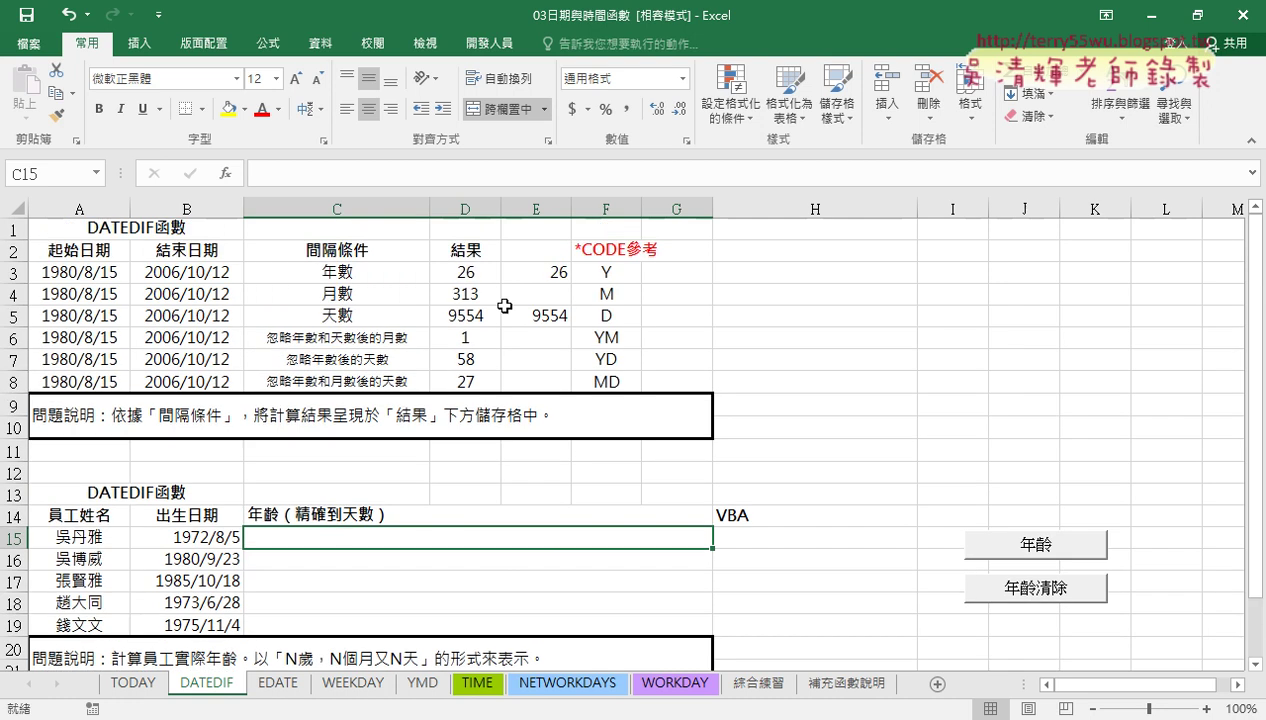
pyautogui.scroll(-1, 309, 523)
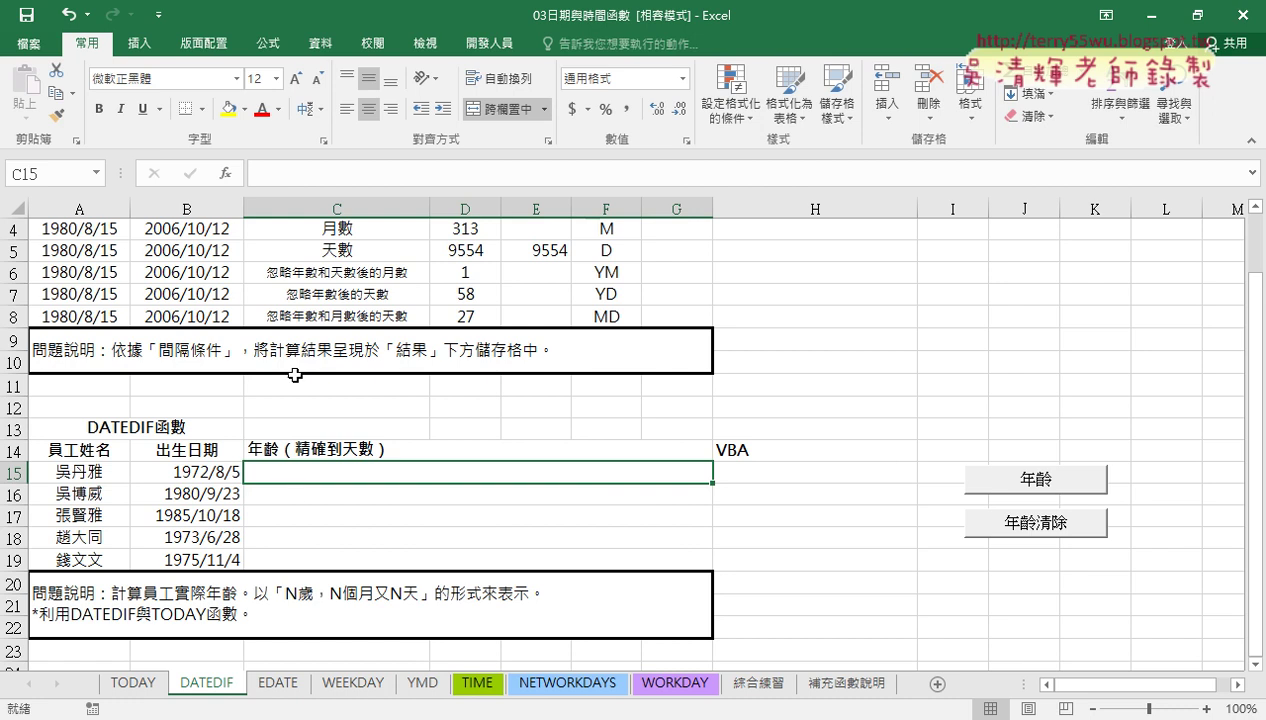
pyautogui.scroll(-2, 296, 518)
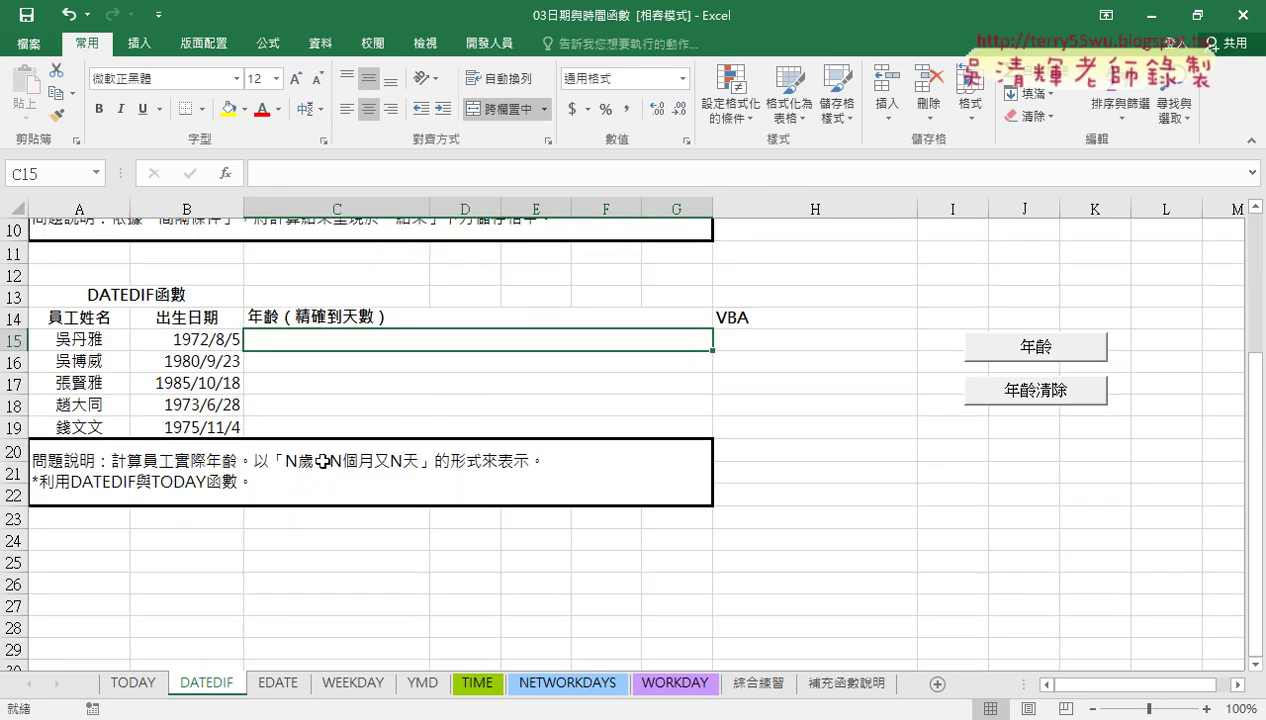
pyautogui.scroll(1, 400, 391)
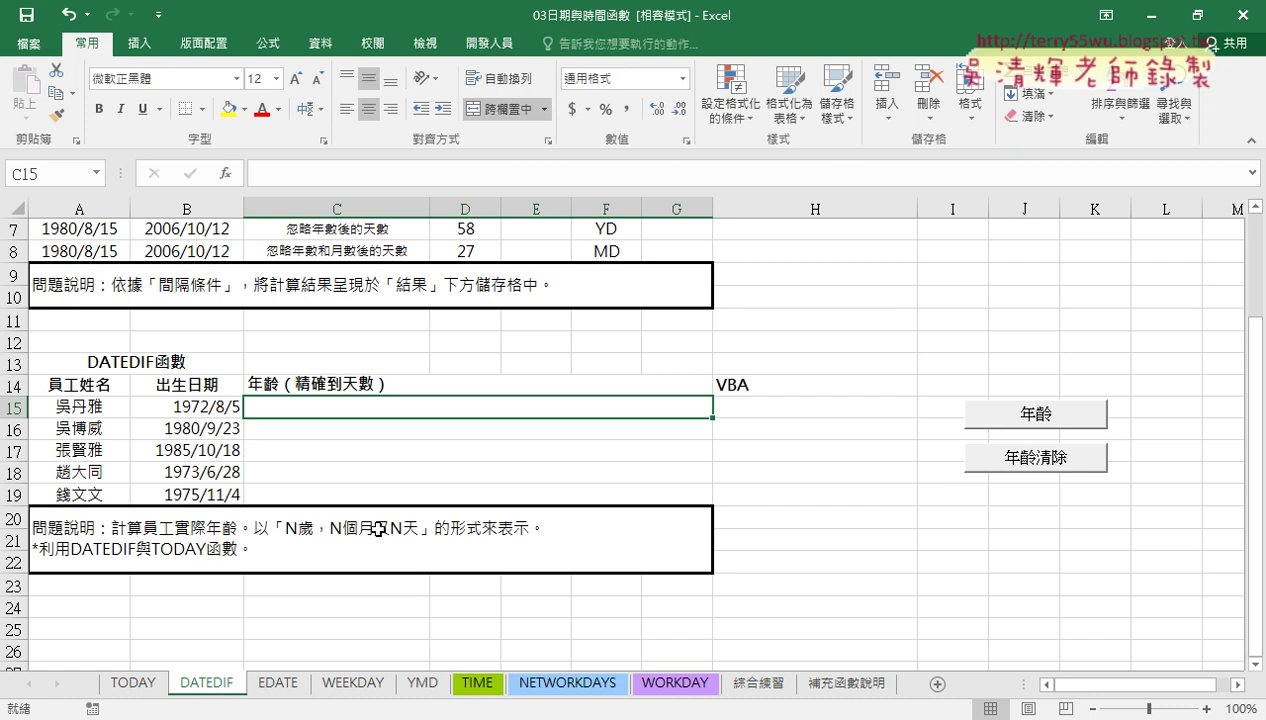
pyautogui.click(279, 173)
pyautogui.write('=')
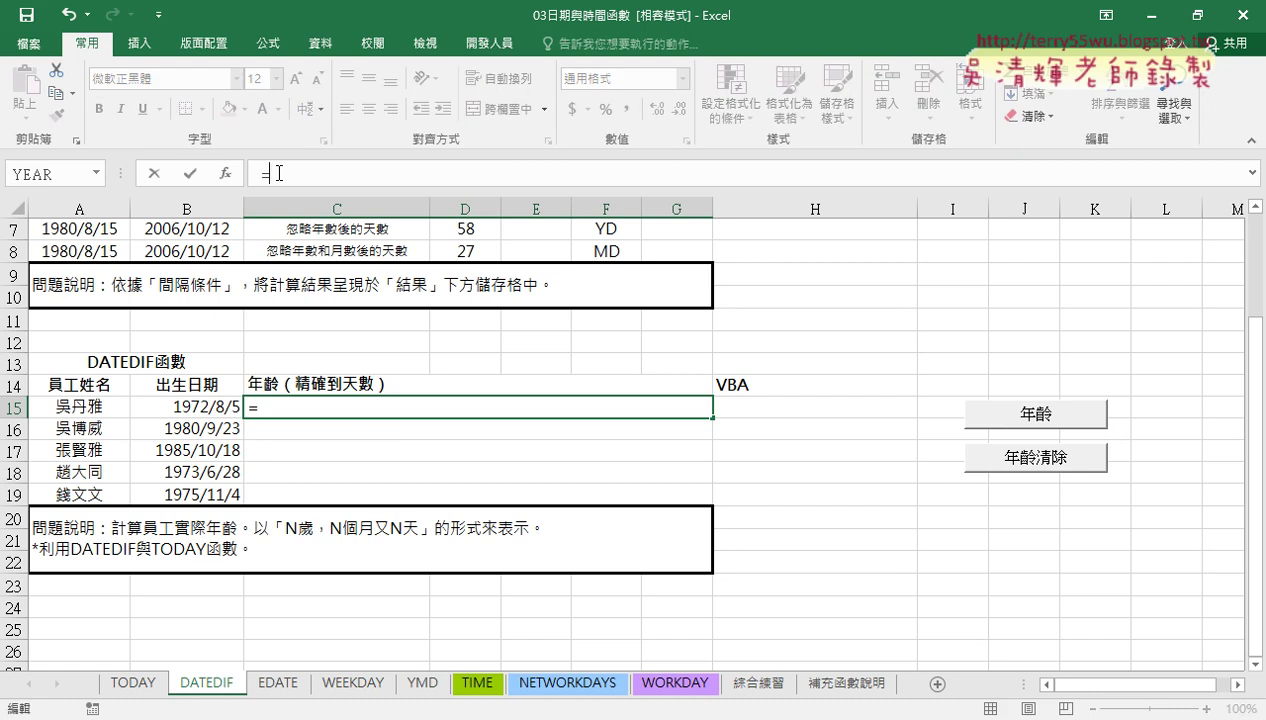
pyautogui.write('da')
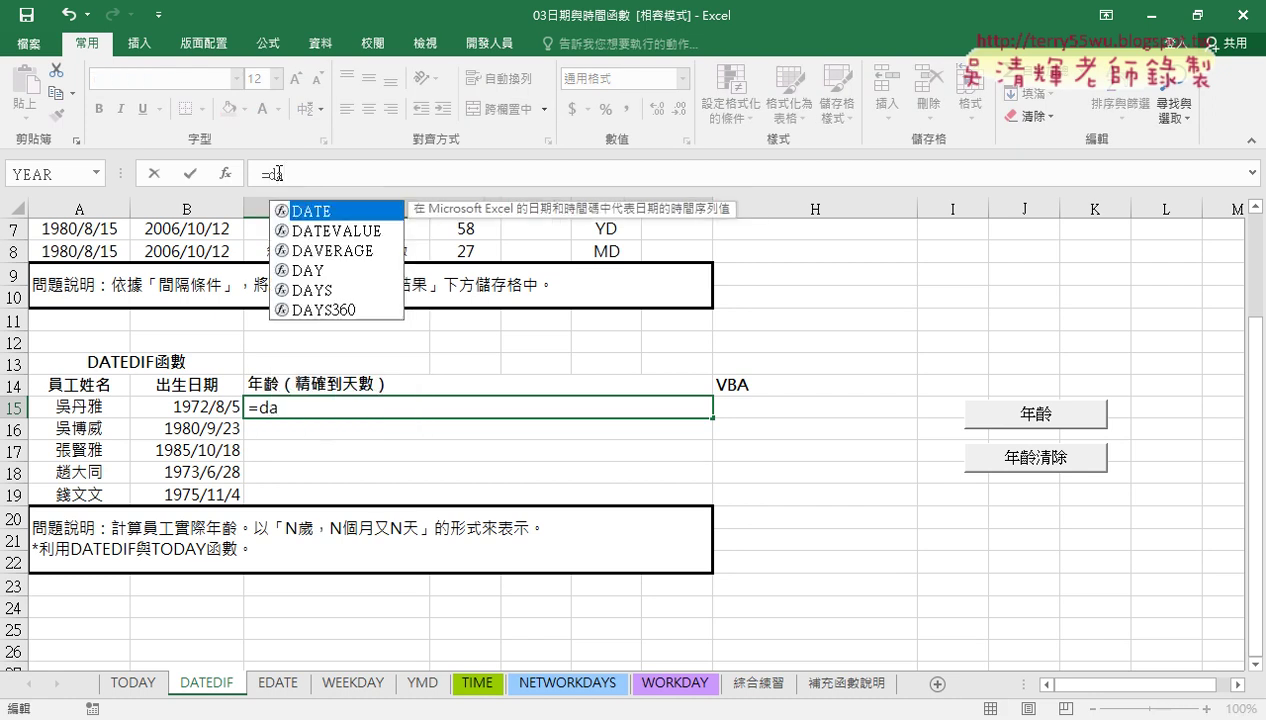
pyautogui.write('ta')
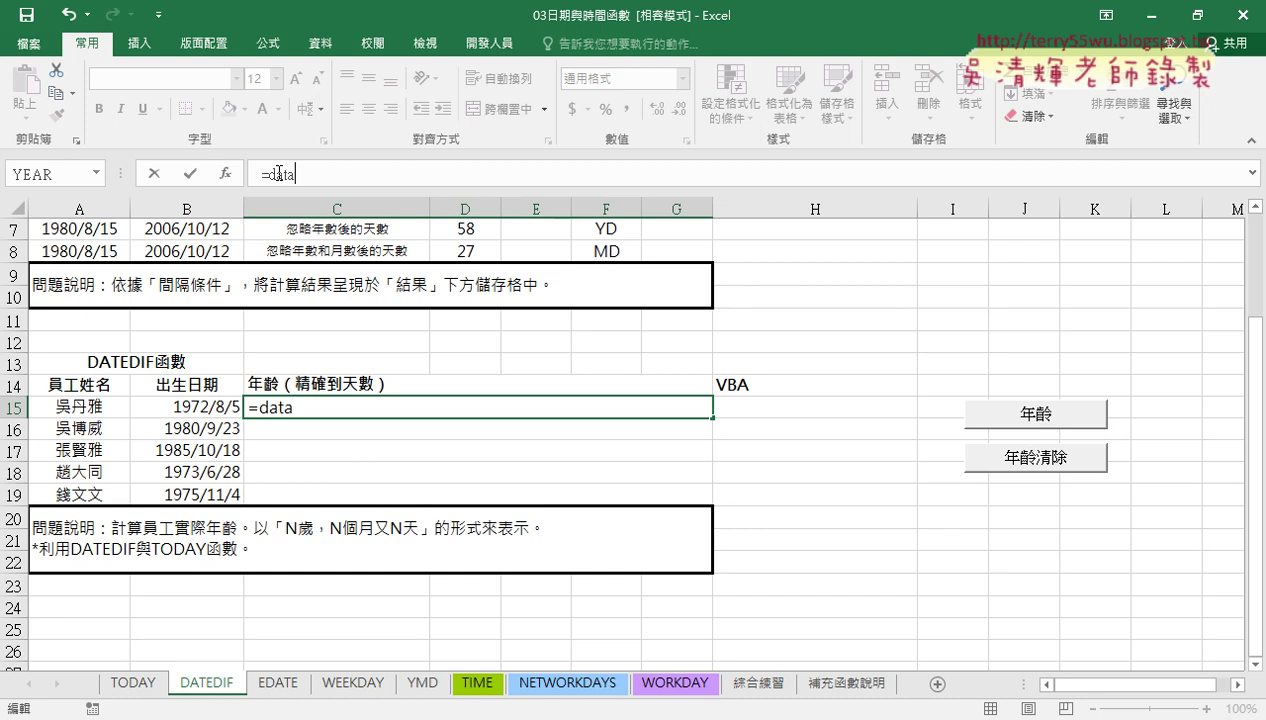
pyautogui.write('dif')
pyautogui.write('(')
pyautogui.press('Left')
pyautogui.press('Left')
pyautogui.press('Left')
pyautogui.press('BackSpace')
pyautogui.write('e')
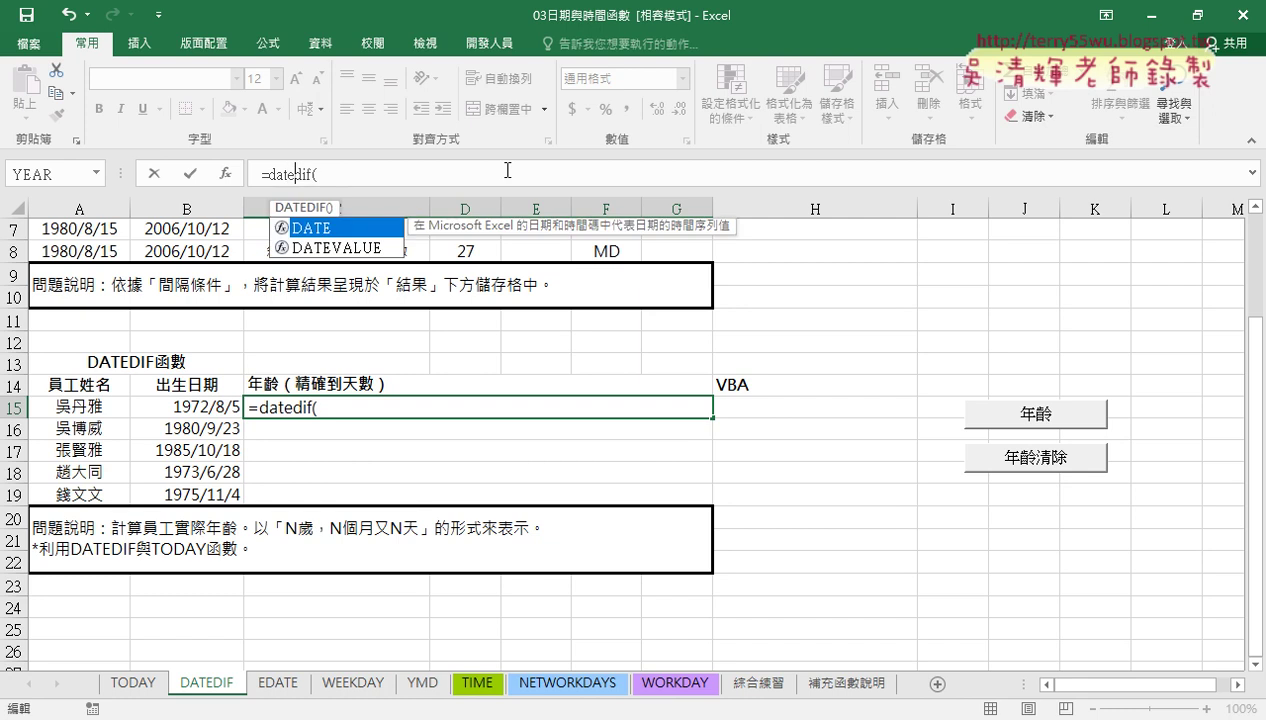
pyautogui.click(370, 177)
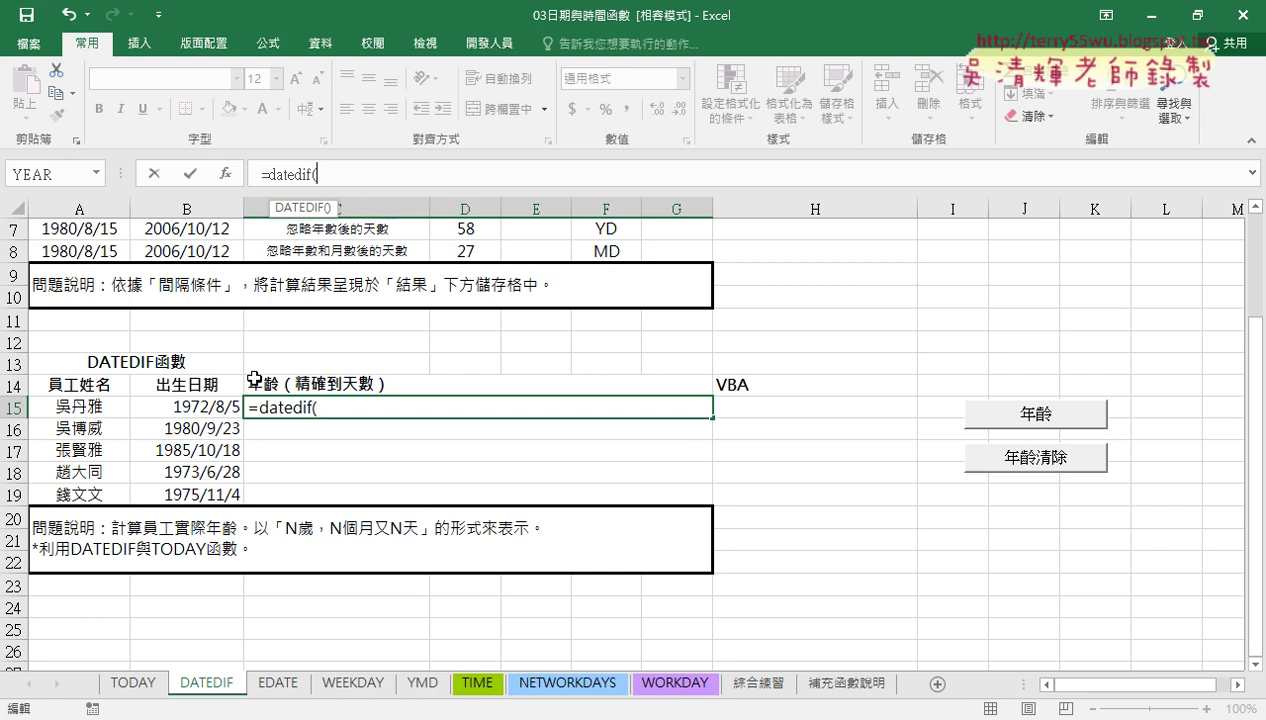
# Complete C15 as =DATEDIF(B15,TODAY(),"Y") so it returns 47 years.
pyautogui.click(210, 408)
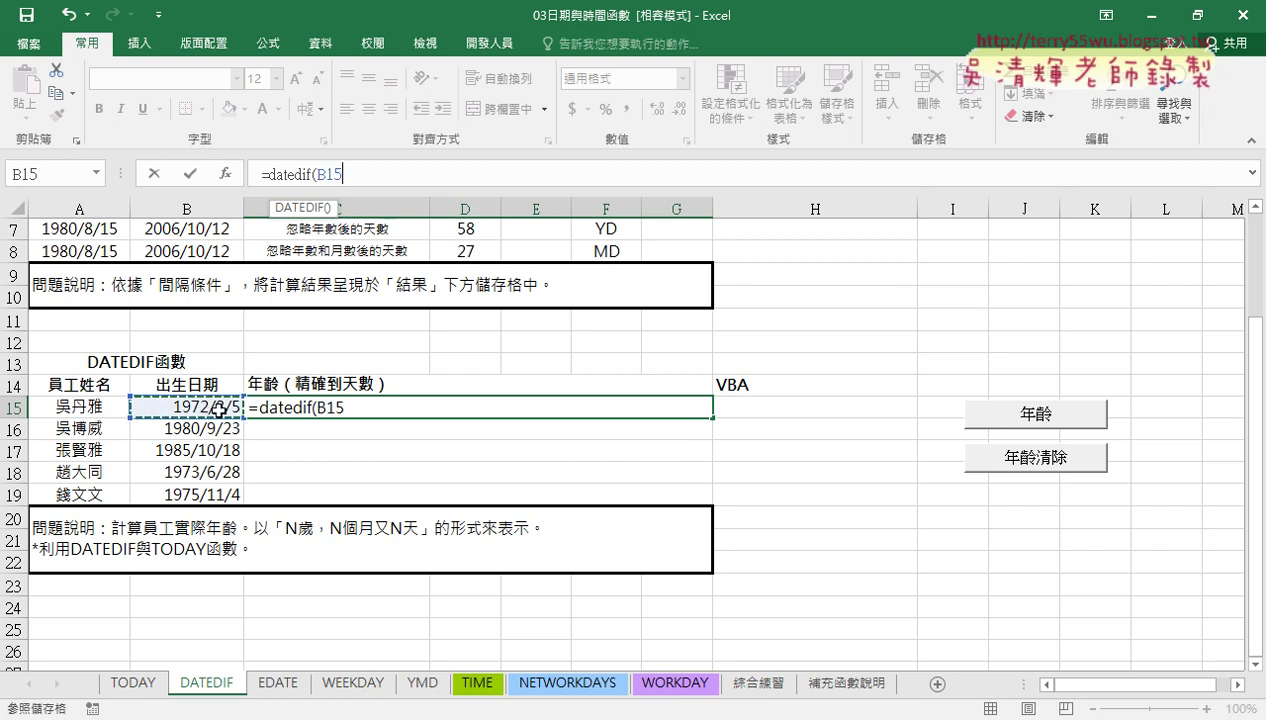
pyautogui.write(',')
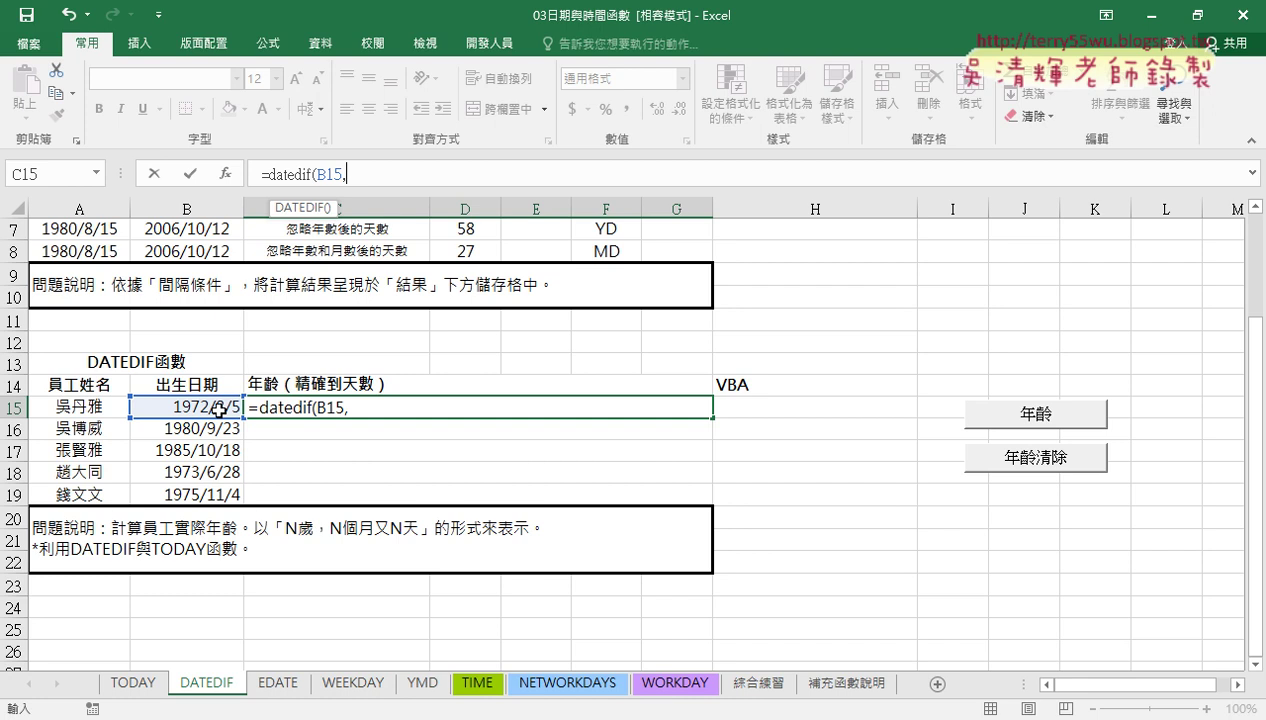
pyautogui.write('to')
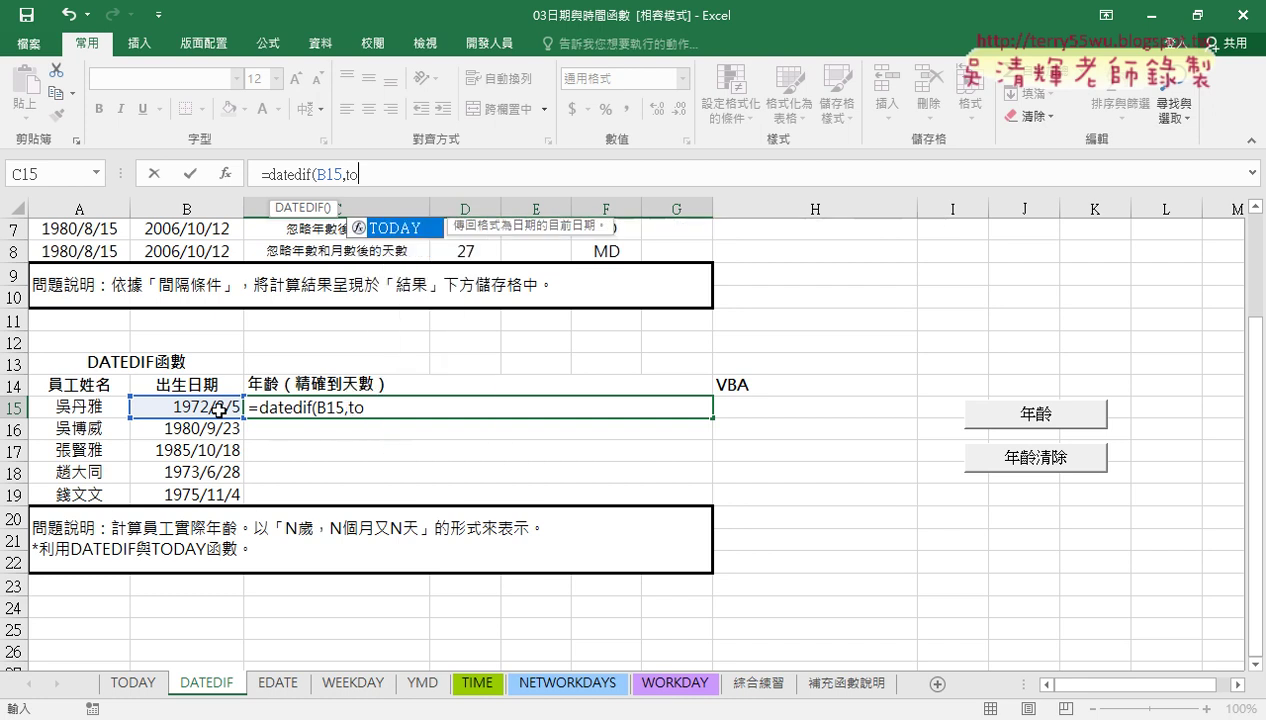
pyautogui.write('day')
pyautogui.write('()')
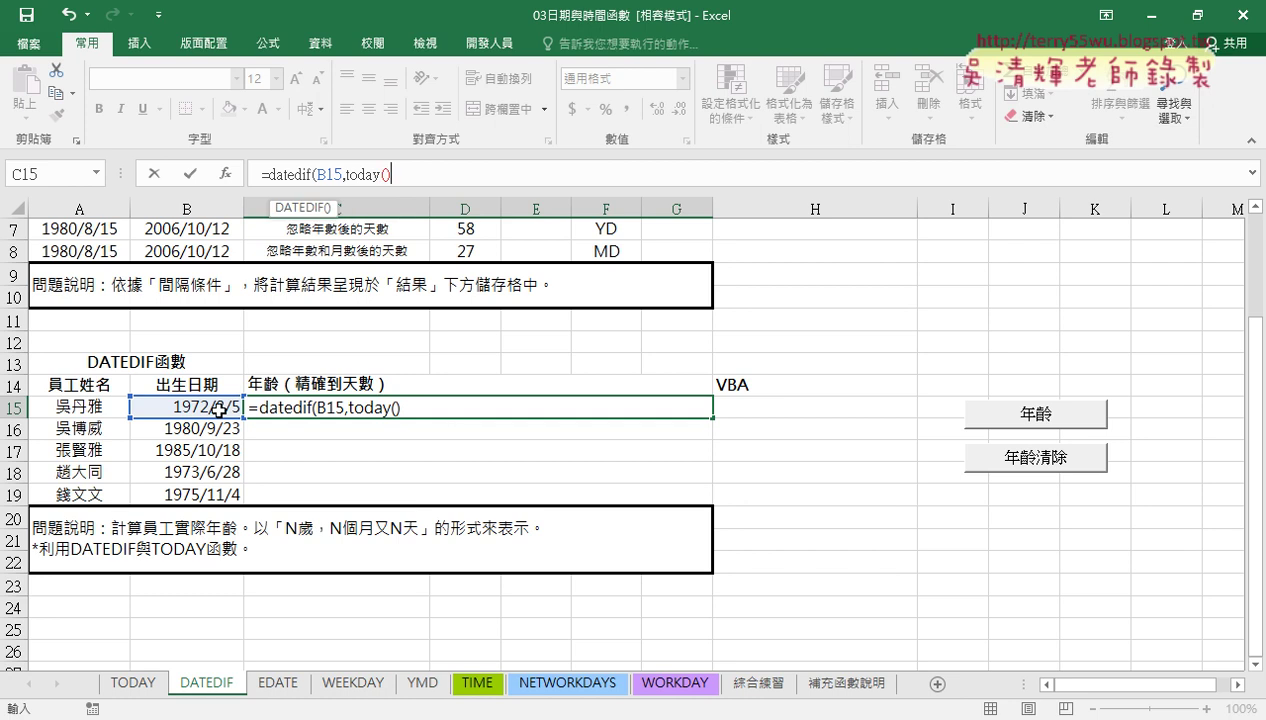
pyautogui.write(',')
pyautogui.write('"')
pyautogui.write('Y"')
pyautogui.write(')')
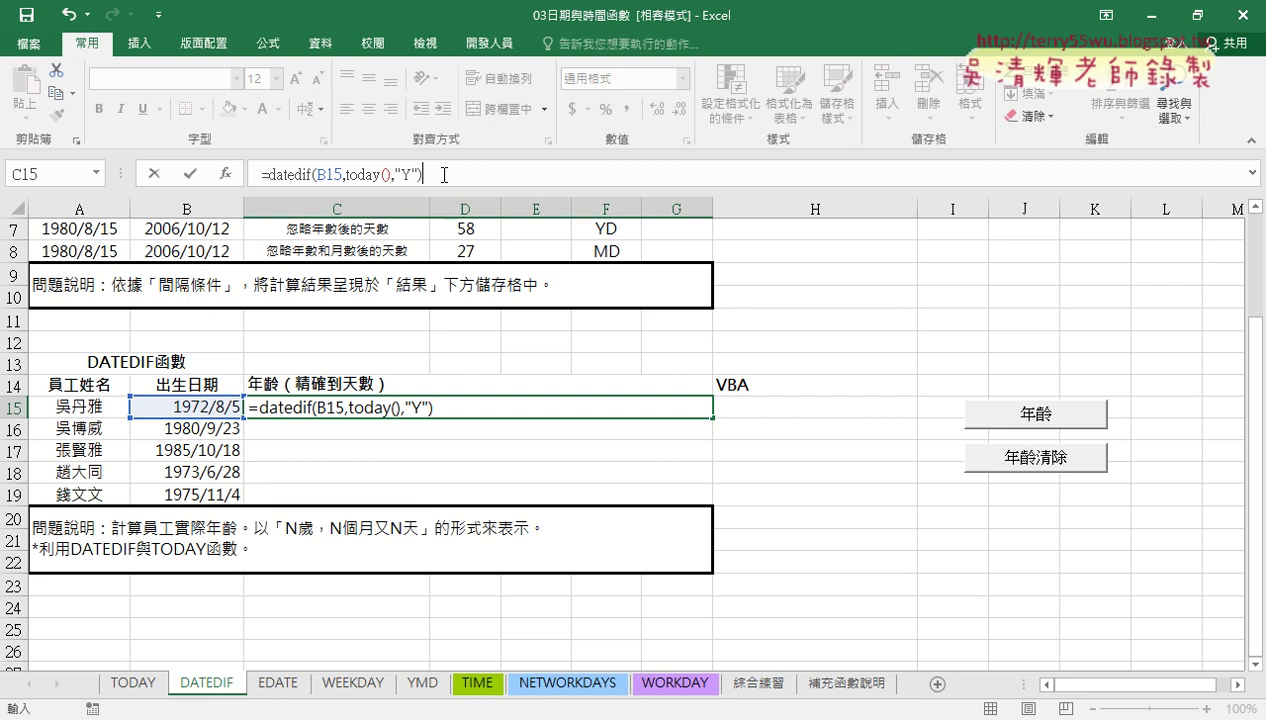
pyautogui.click(190, 173)
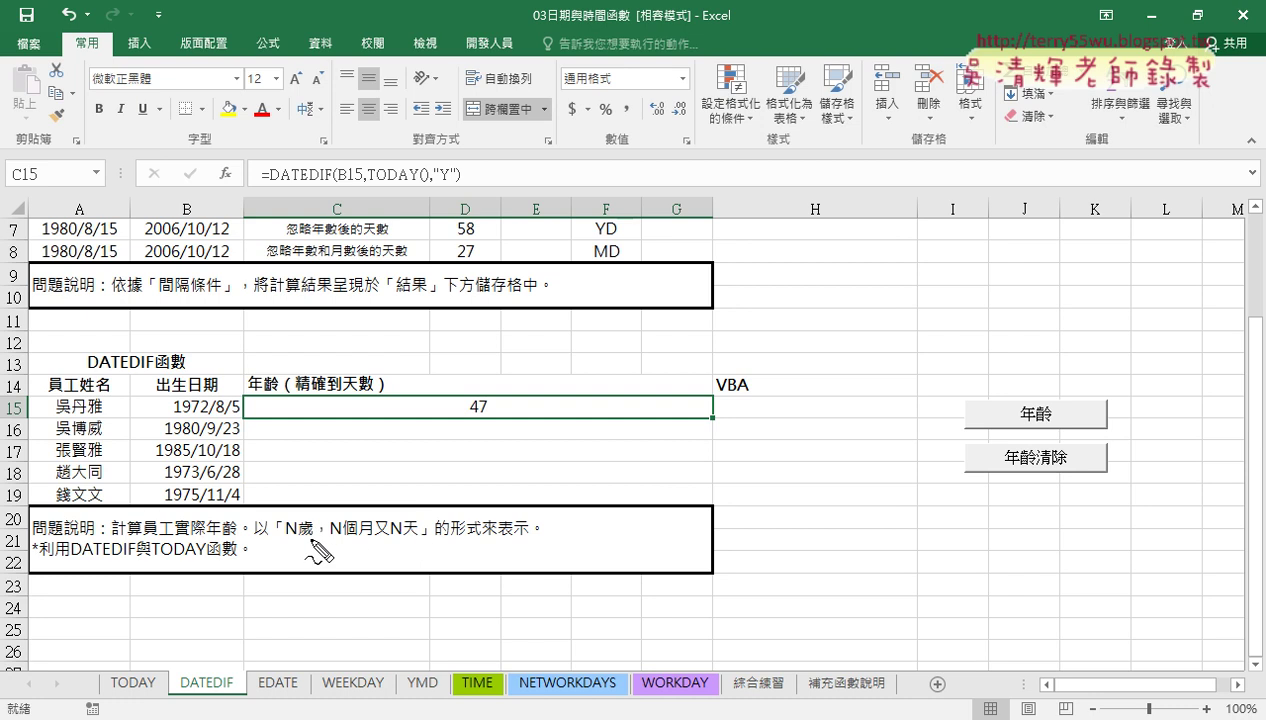
pyautogui.moveTo(286, 541)
pyautogui.mouseDown()
pyautogui.moveTo(297, 512)
pyautogui.moveTo(286, 541)
pyautogui.mouseUp()
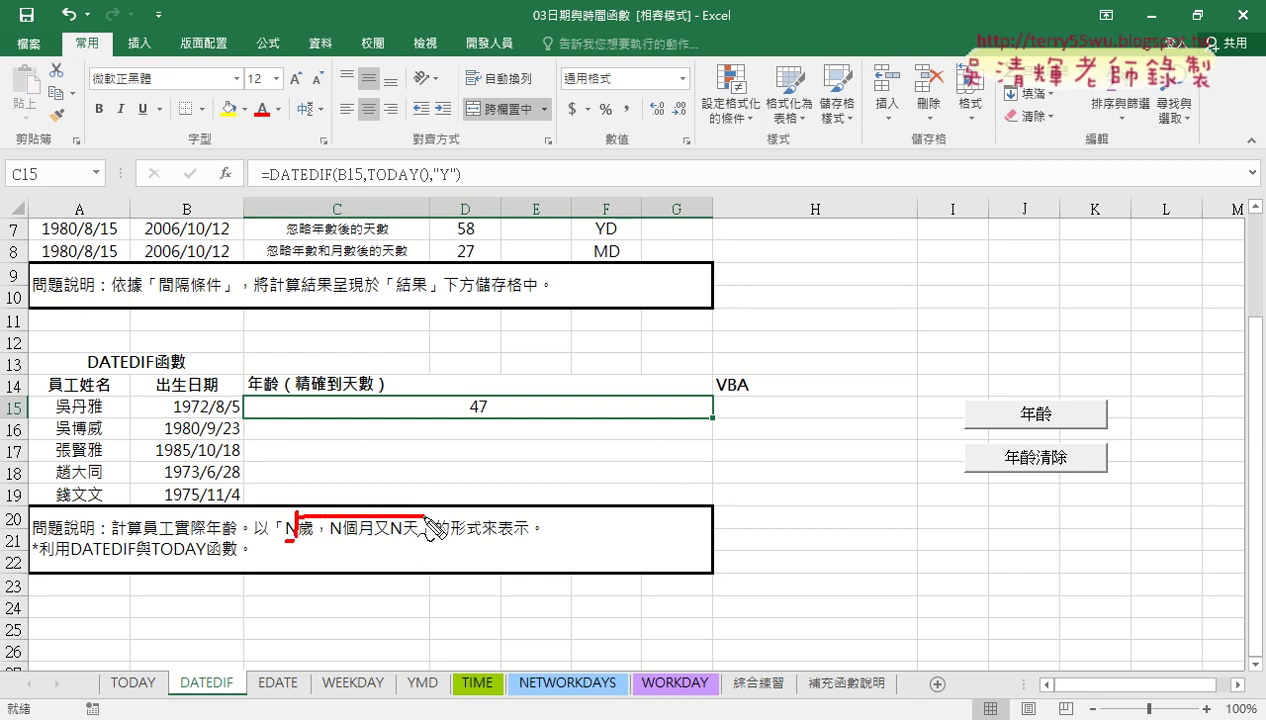
pyautogui.moveTo(397, 530)
pyautogui.mouseDown()
pyautogui.moveTo(508, 207)
pyautogui.moveTo(262, 184)
pyautogui.mouseUp()
pyautogui.moveTo(488, 190)
pyautogui.mouseDown()
pyautogui.moveTo(484, 122)
pyautogui.moveTo(484, 134)
pyautogui.mouseUp()
pyautogui.moveTo(492, 118); pyautogui.dragTo(491, 133)
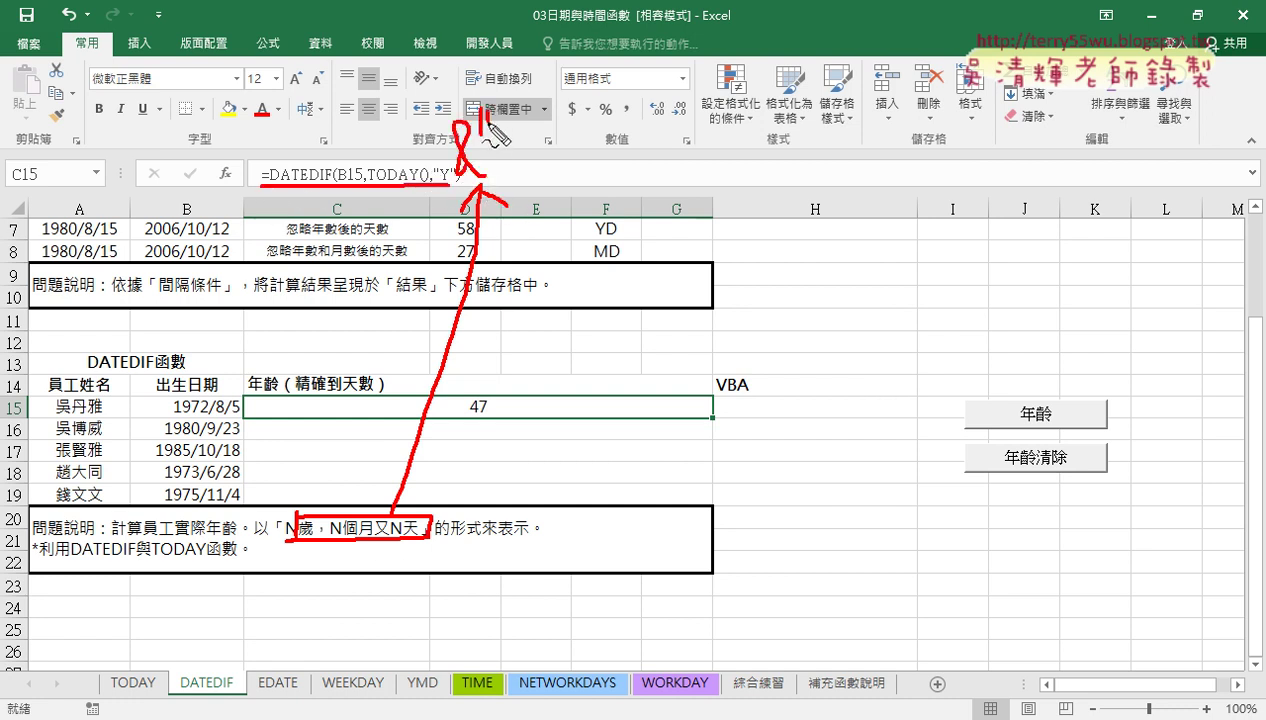
pyautogui.moveTo(634, 117); pyautogui.dragTo(633, 141)
pyautogui.moveTo(650, 115); pyautogui.dragTo(649, 142)
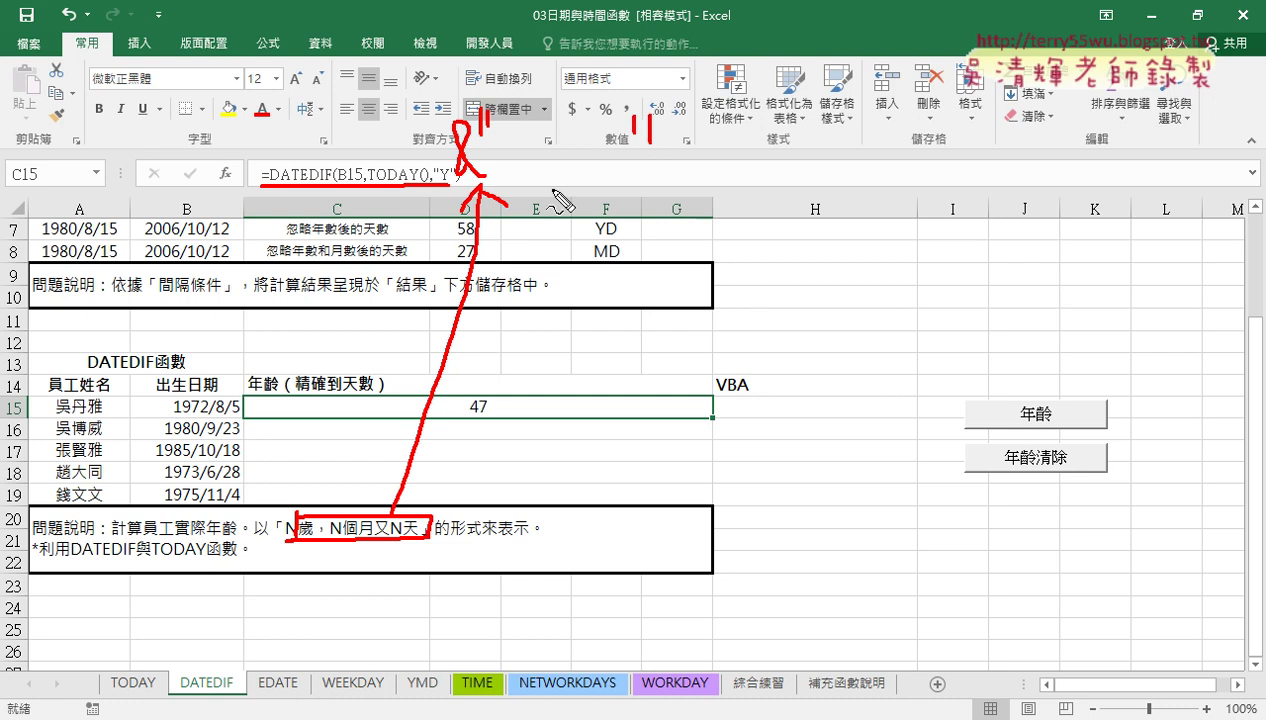
pyautogui.press('Escape')
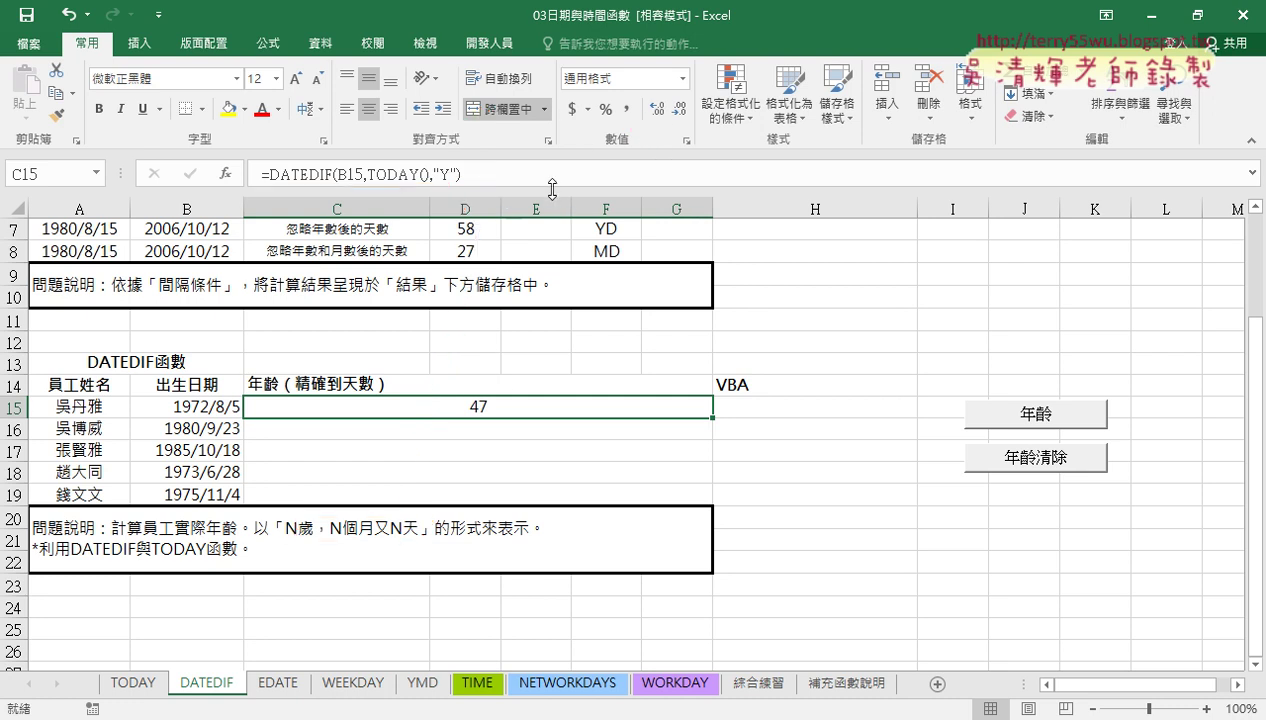
pyautogui.doubleClick(300, 522)
pyautogui.moveTo(297, 526); pyautogui.dragTo(418, 524)
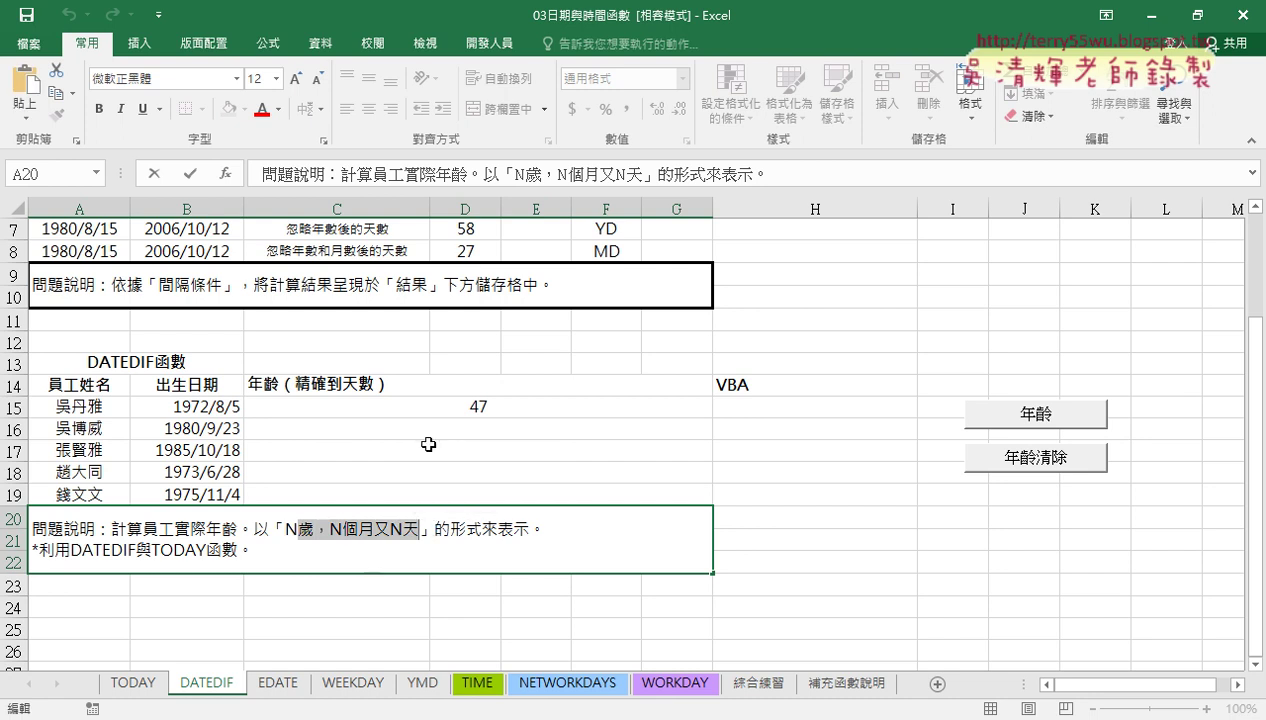
# Append &"歲，N個月又N天" to C15's DATEDIF formula, displaying 47歲，N個月又N天.
pyautogui.click(458, 413)
pyautogui.click(490, 174)
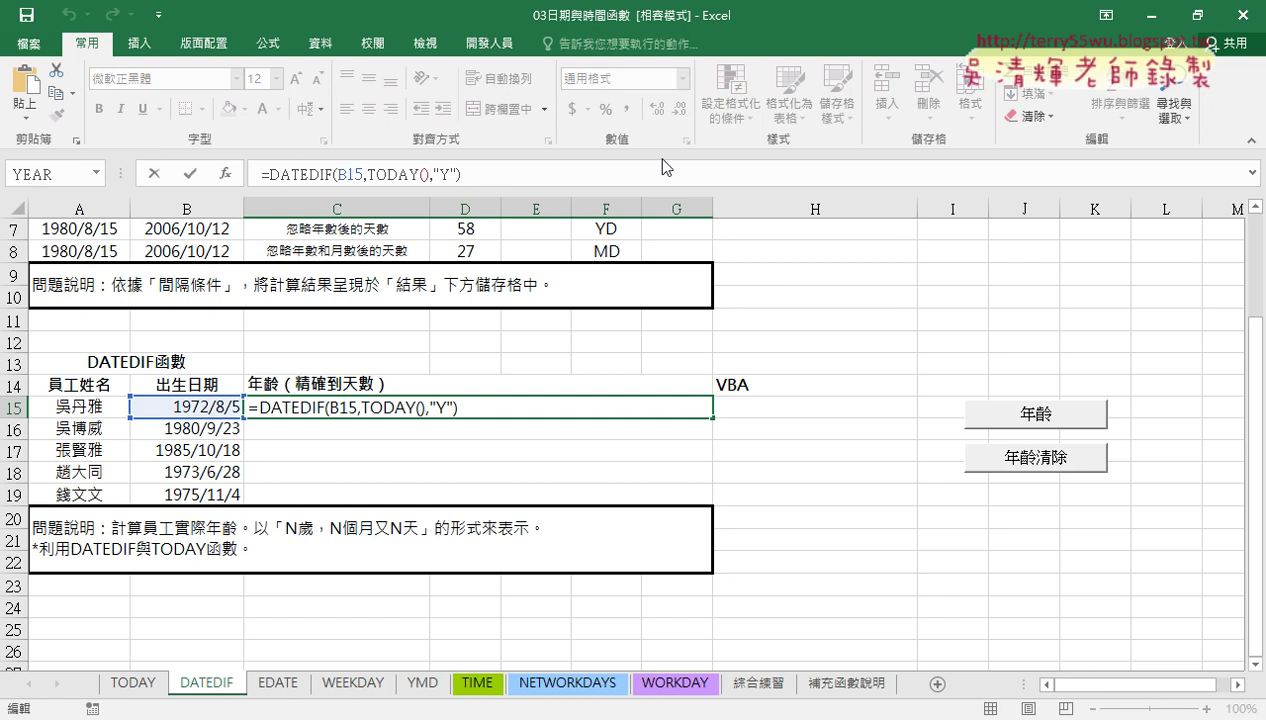
pyautogui.write('&')
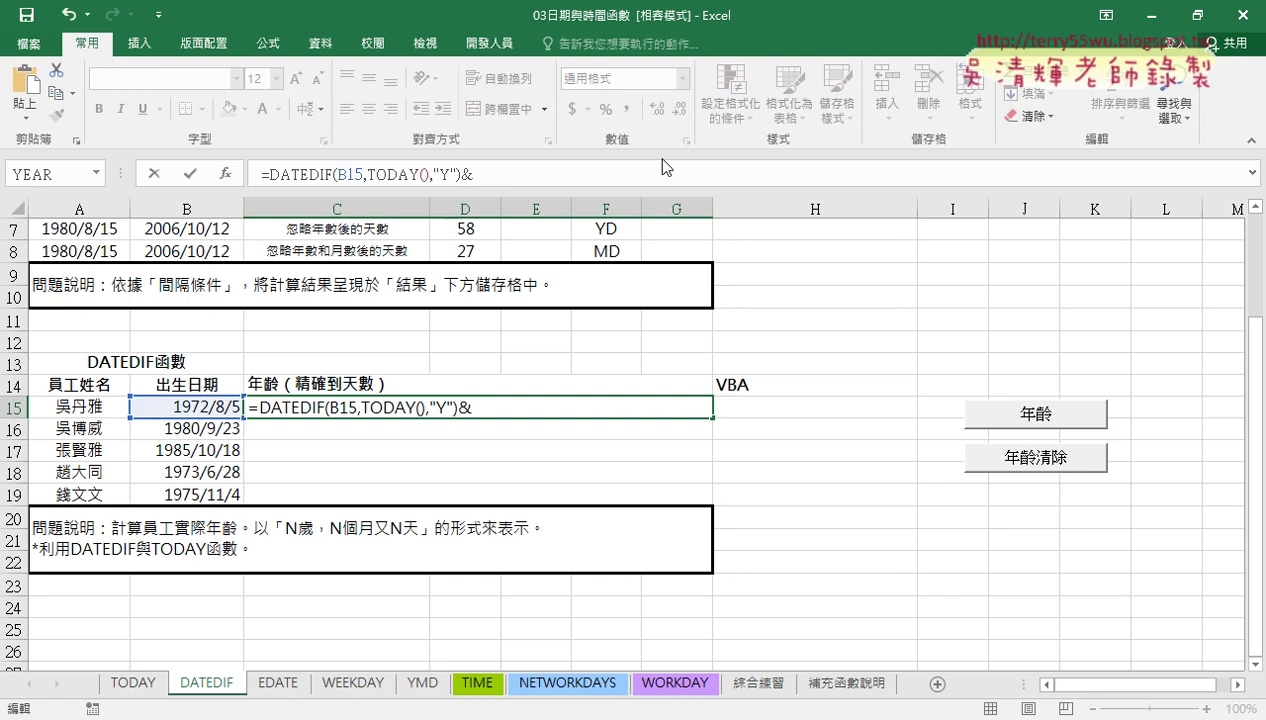
pyautogui.write('"')
pyautogui.write('"')
pyautogui.press('Left')
pyautogui.write('歲，N個月又N天')
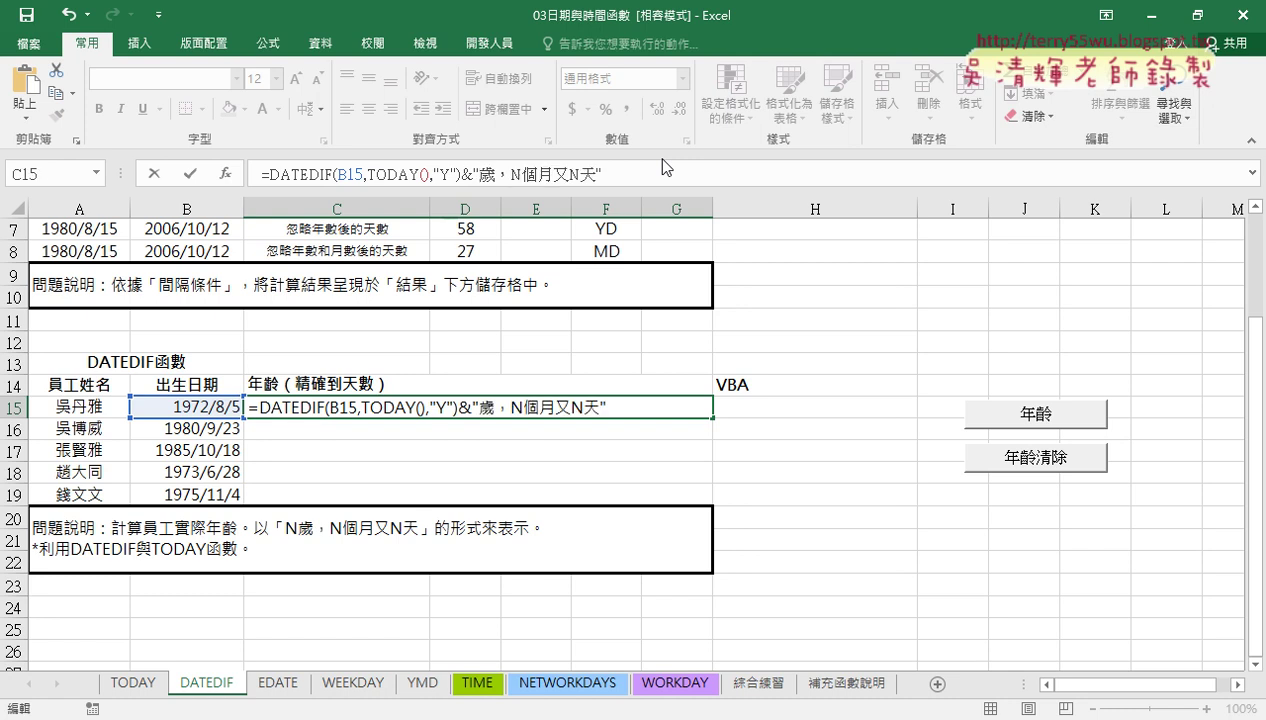
pyautogui.click(190, 174)
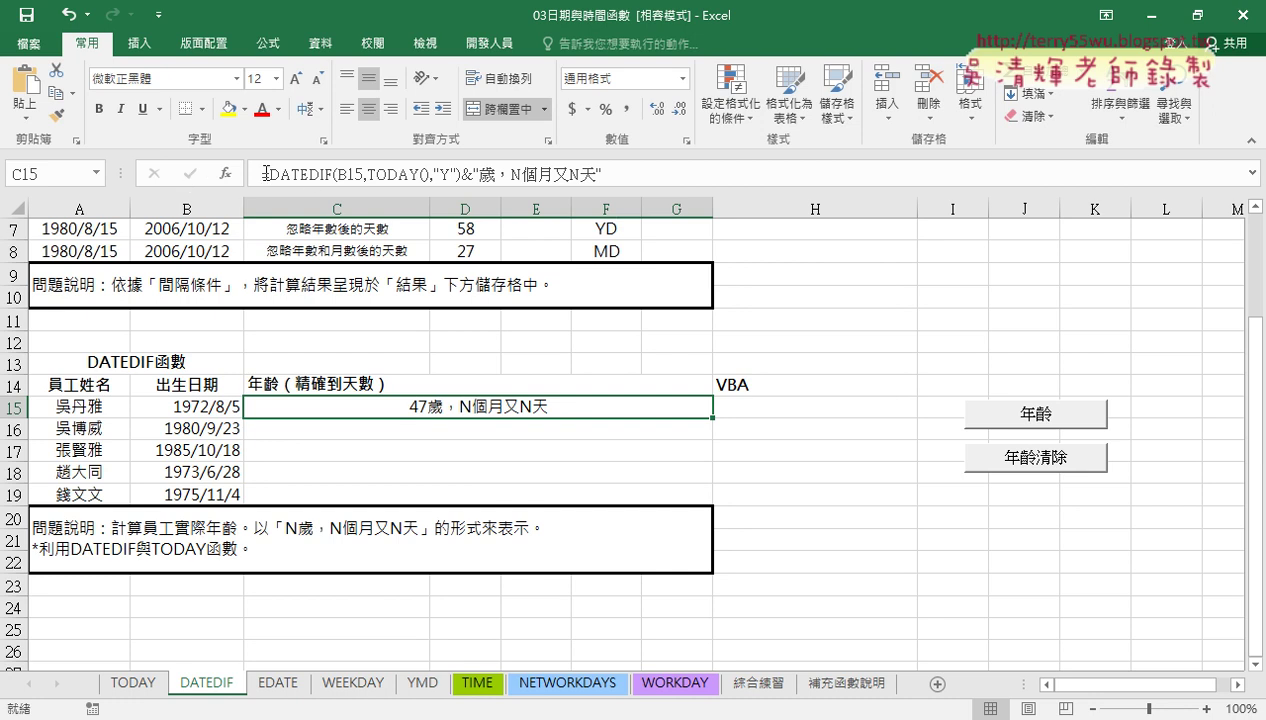
# Select the DATEDIF(B15,TODAY(),"Y") years expression in C15's formula for reuse.
pyautogui.moveTo(268, 174); pyautogui.dragTo(460, 174)
pyautogui.hotkey('ctrl', 'c')
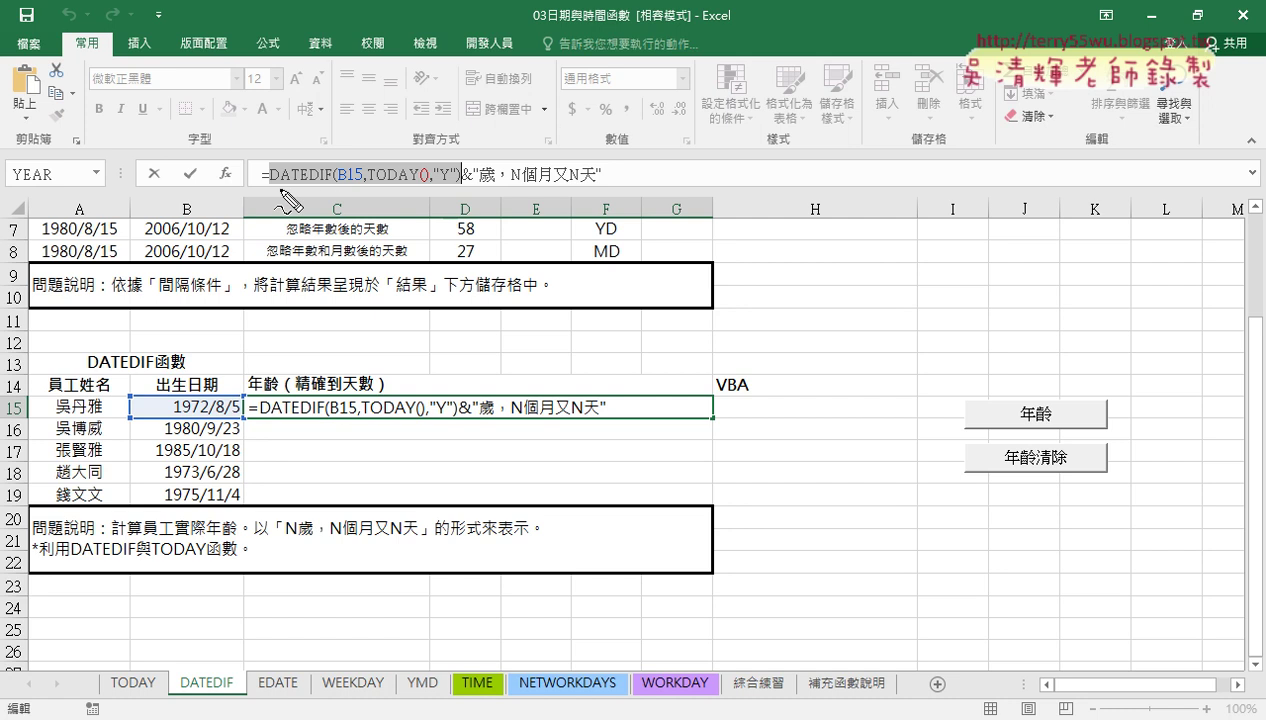
pyautogui.moveTo(270, 184); pyautogui.dragTo(457, 187)
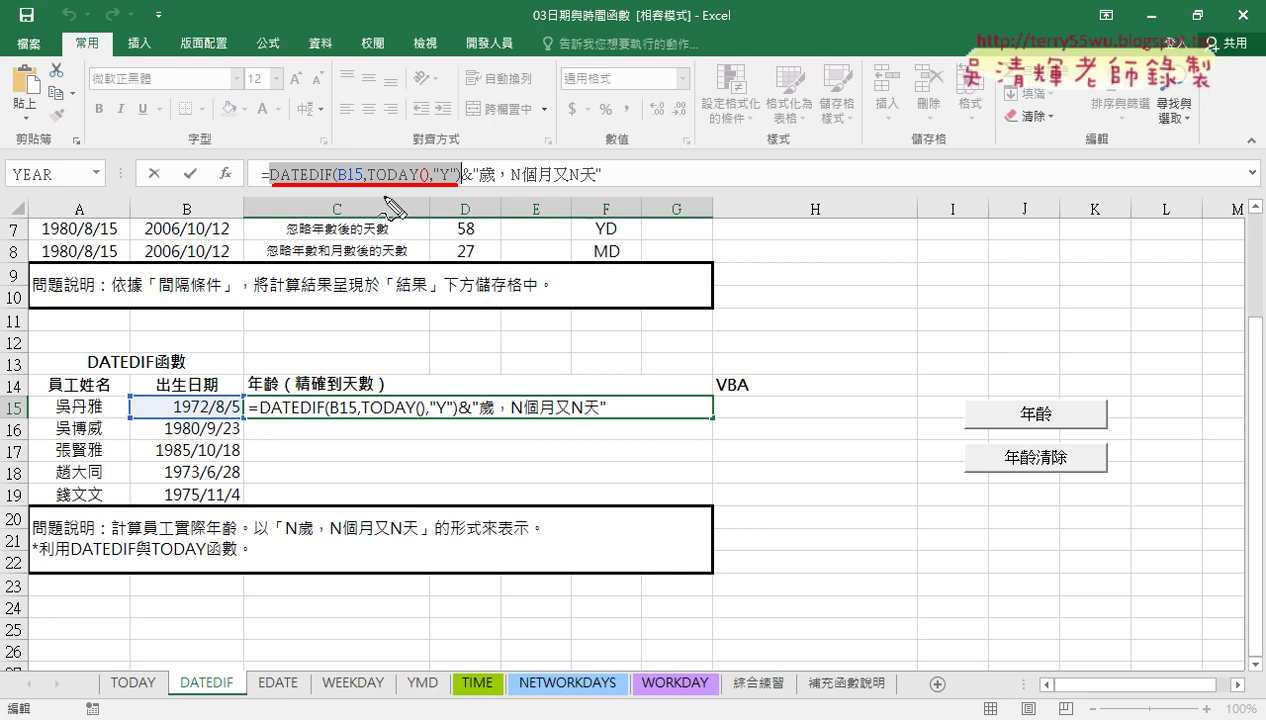
pyautogui.moveTo(262, 175); pyautogui.dragTo(461, 175)
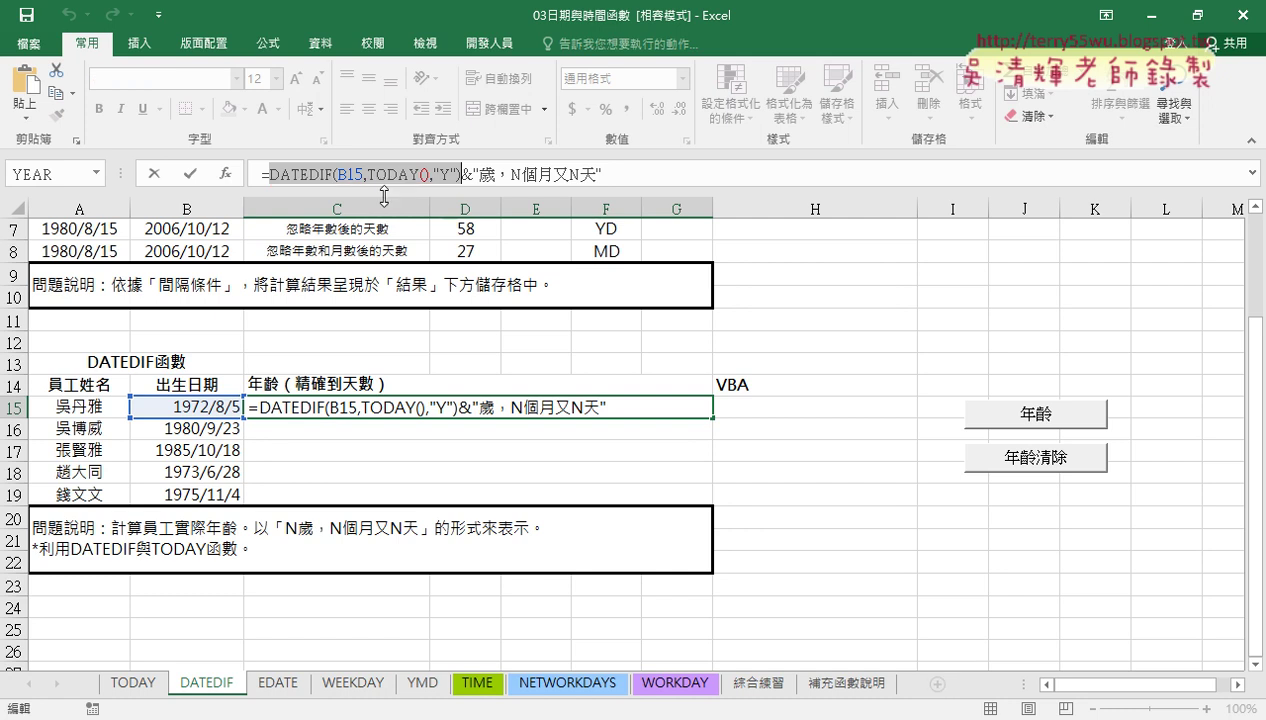
pyautogui.rightClick(462, 175)
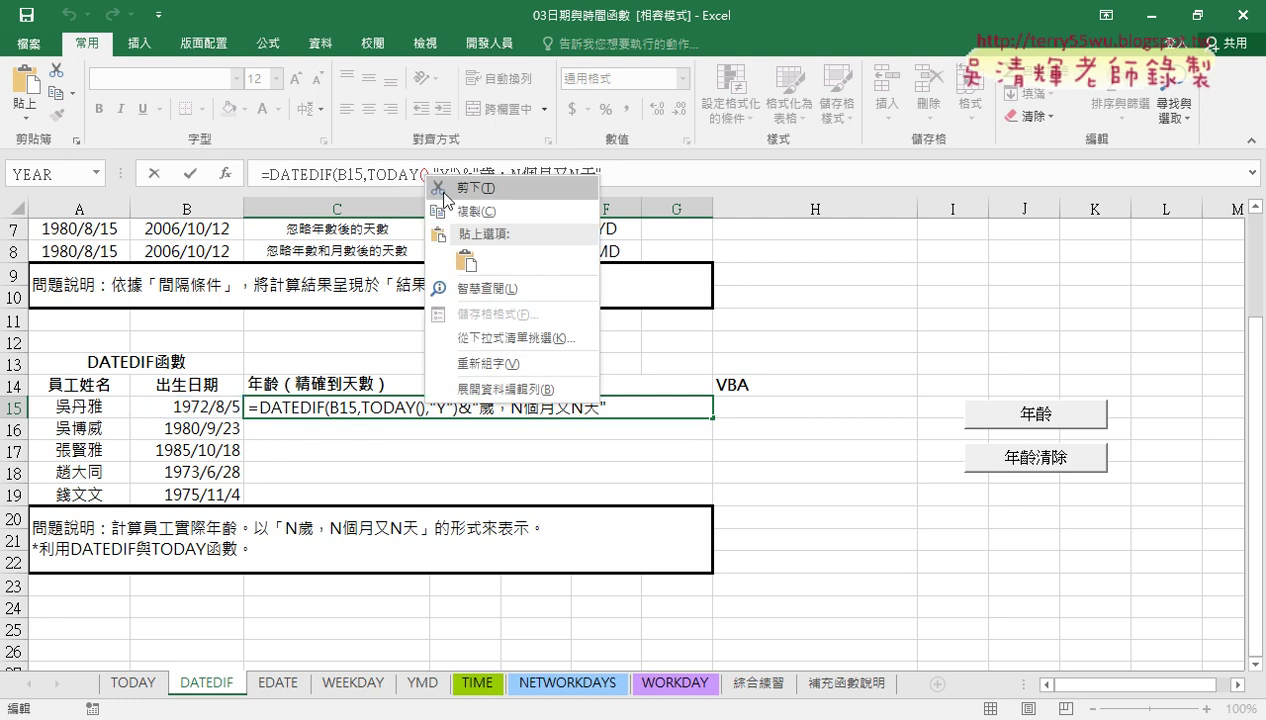
pyautogui.press('Escape')
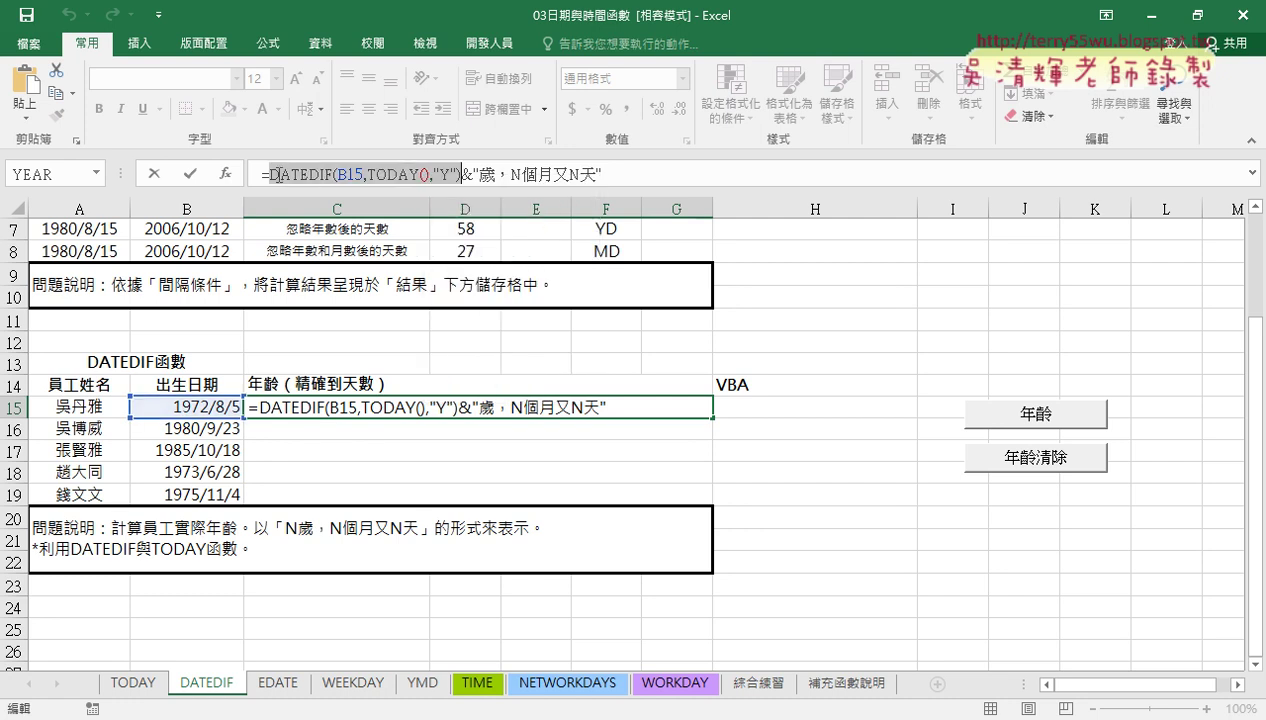
# Replace the months N with "&DATEDIF(B15,TODAY(),"YM")&", so C15 shows 9 months.
pyautogui.click(512, 176)
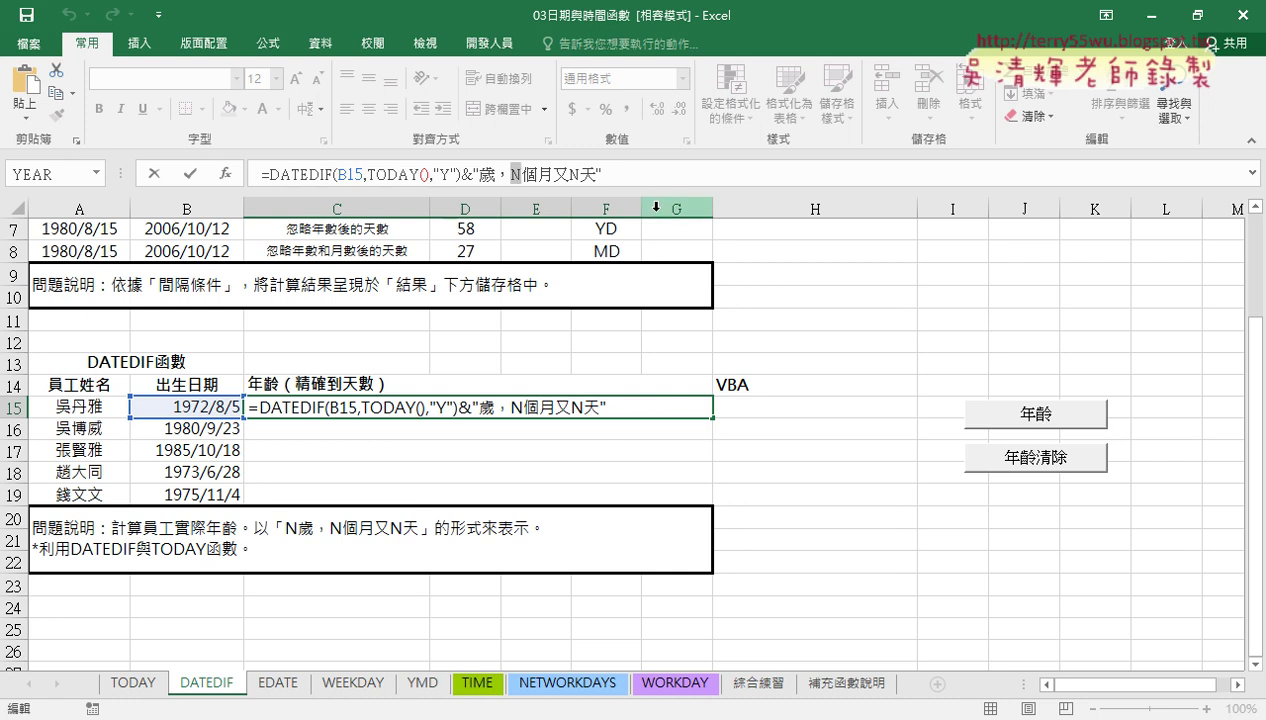
pyautogui.press('Delete')
pyautogui.write('""')
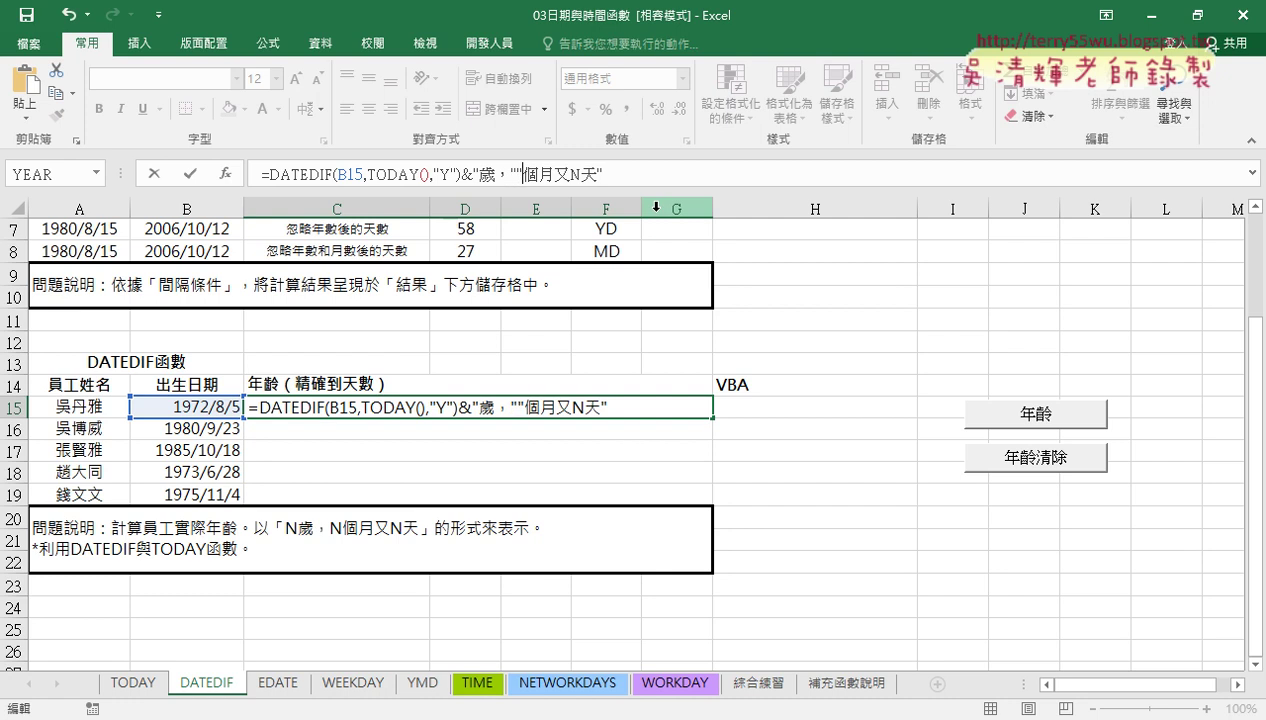
pyautogui.press('Left')
pyautogui.write('&')
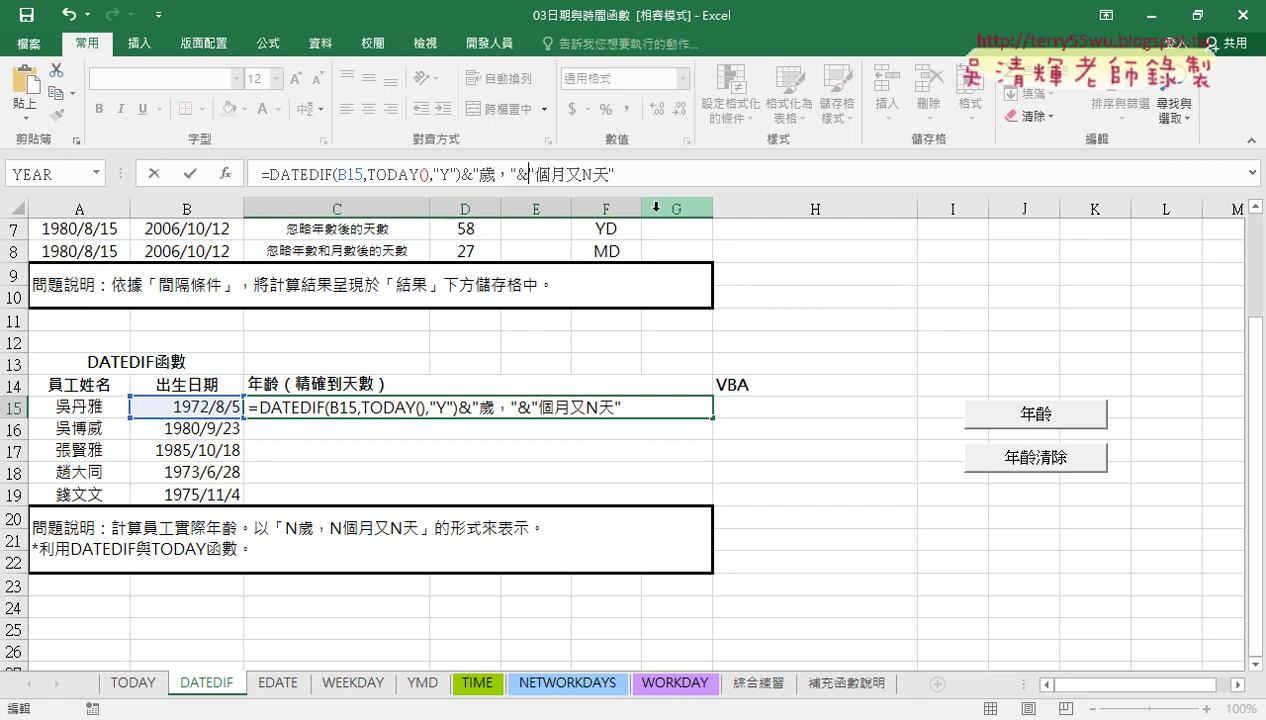
pyautogui.write('&')
pyautogui.press('Left')
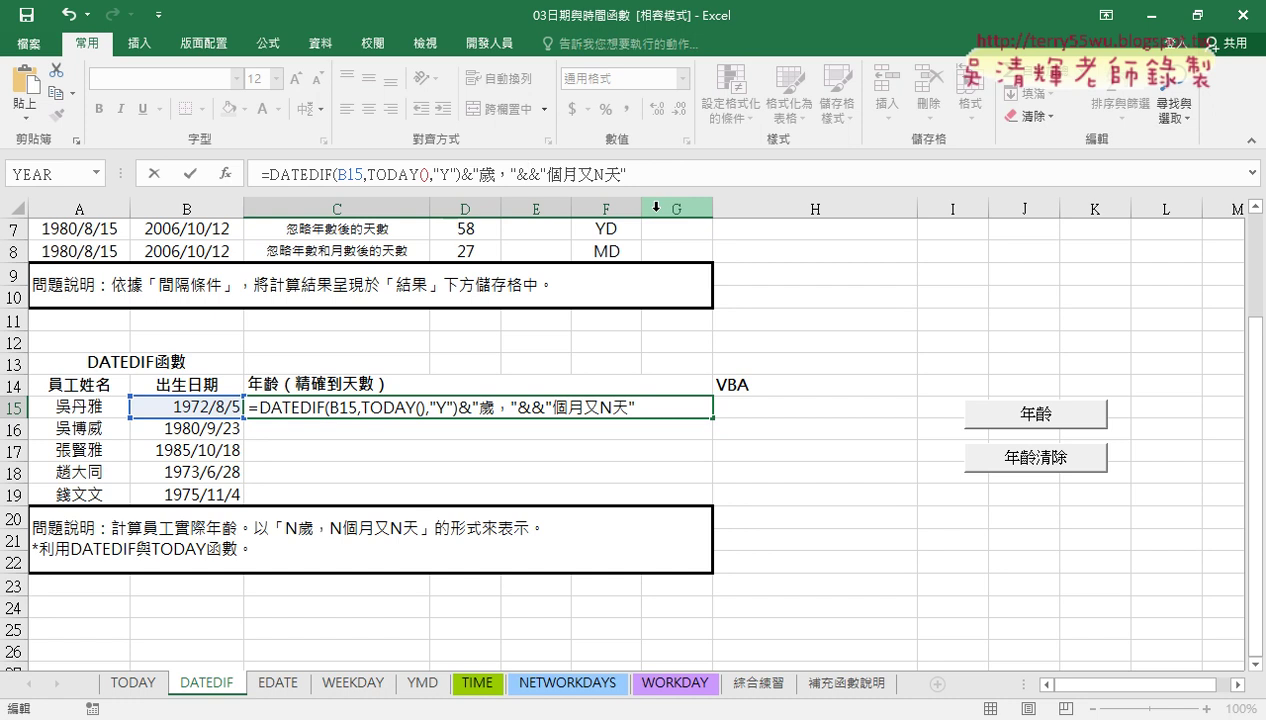
pyautogui.hotkey('ctrl', 'v')
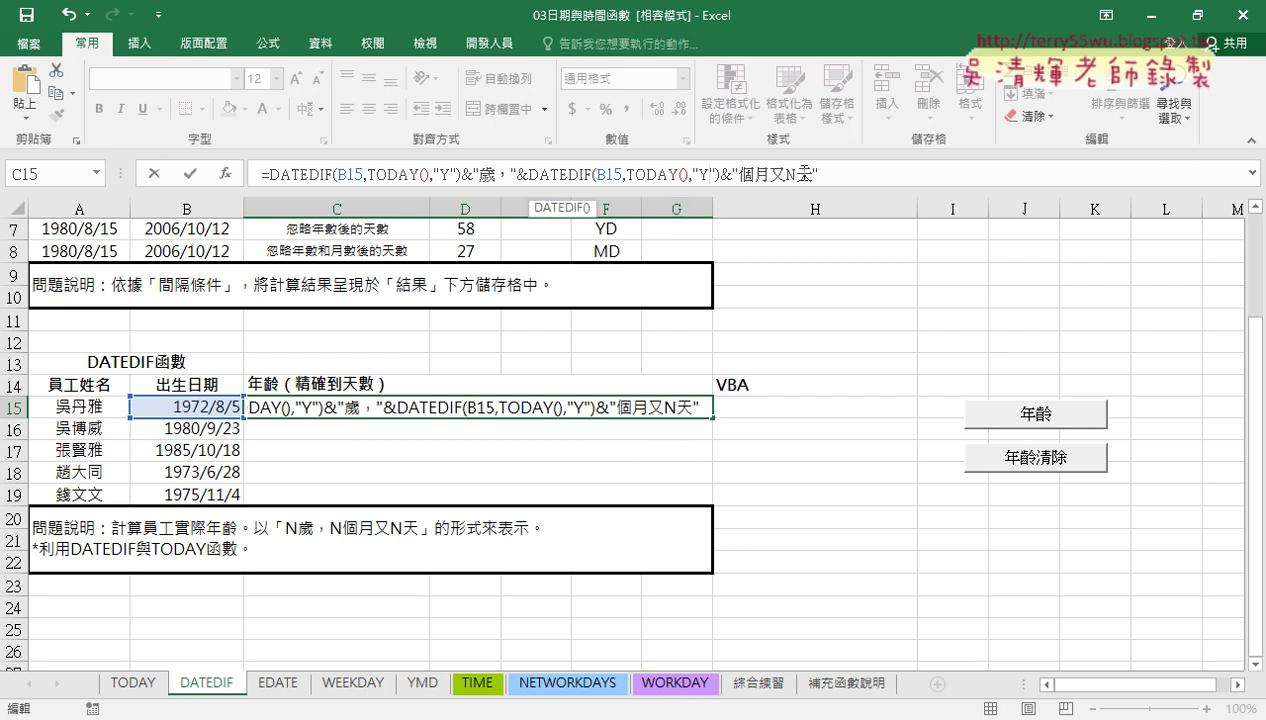
pyautogui.write('M')
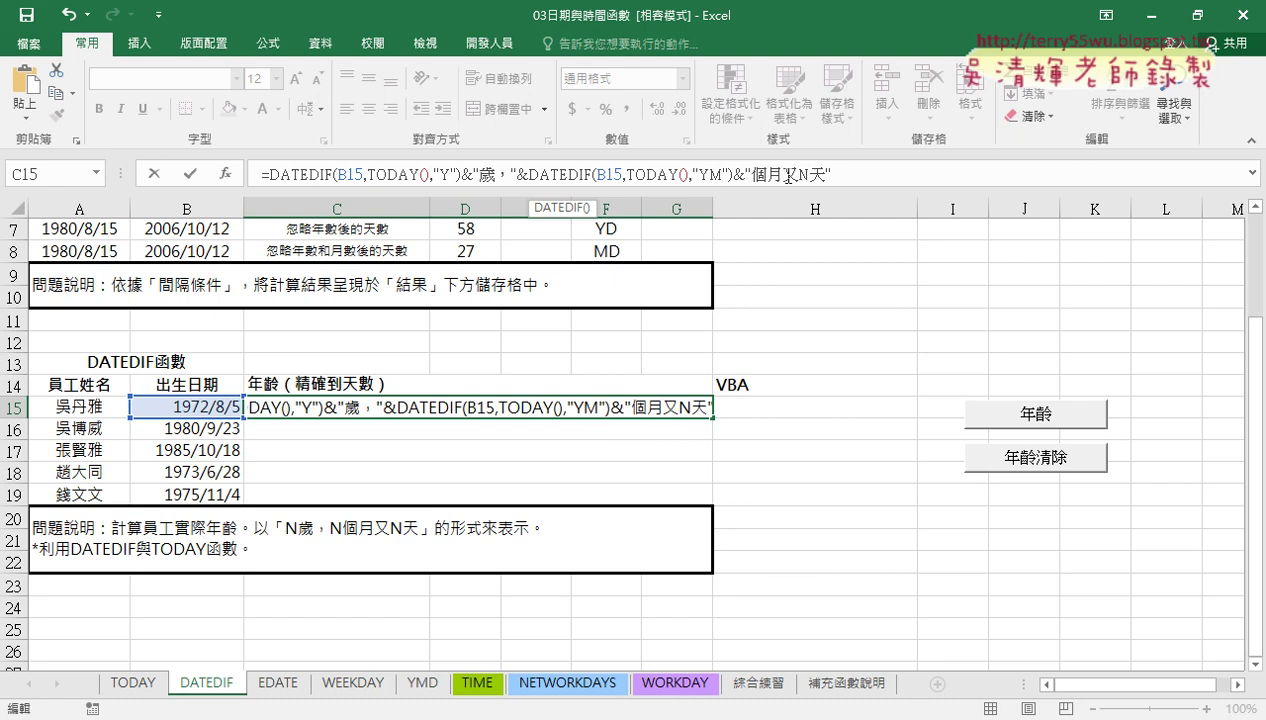
pyautogui.click(187, 173)
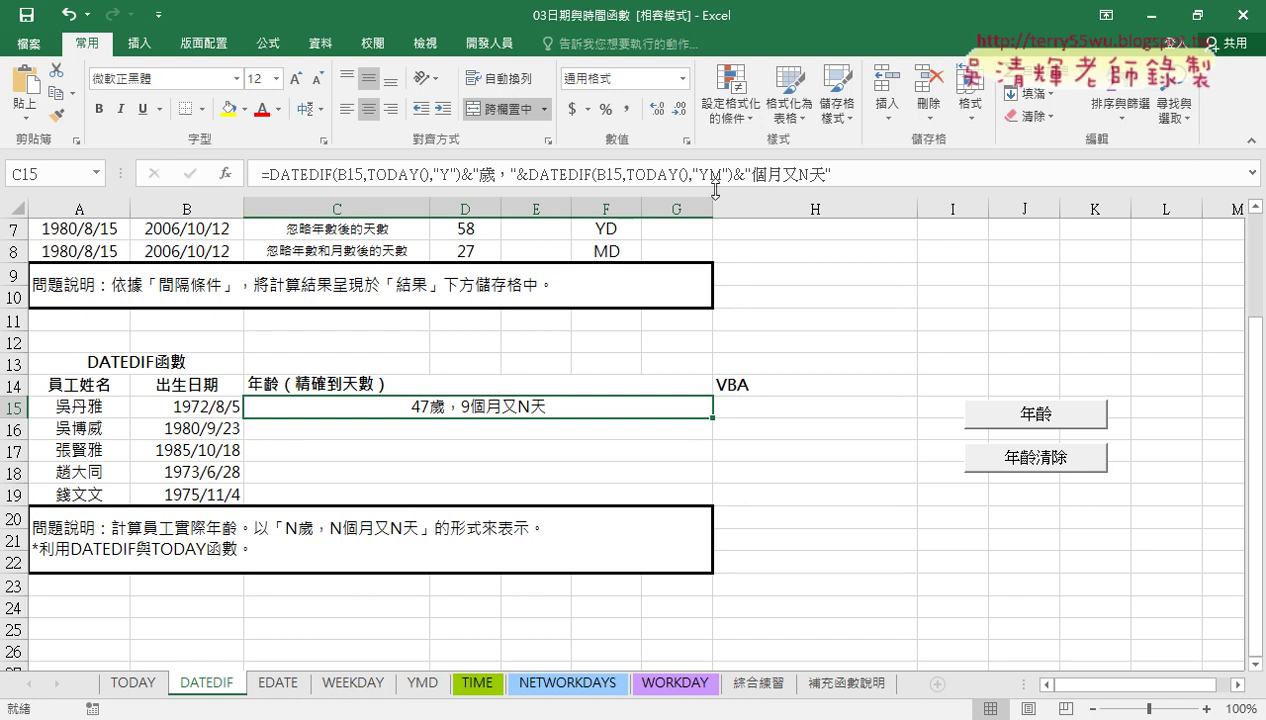
# Swap the days N for "&DATEDIF(B15,TODAY(),"MD")&", giving 47歲，9個月又27天 in C15.
pyautogui.click(805, 176)
pyautogui.click(803, 177)
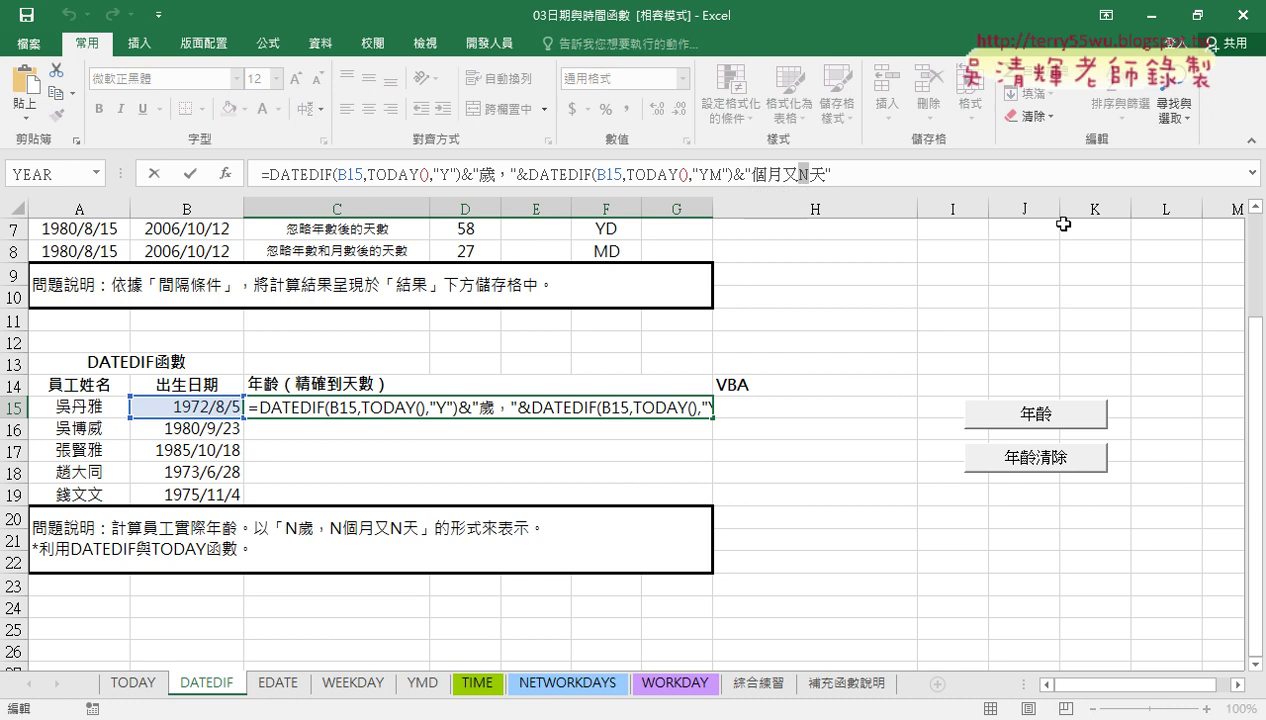
pyautogui.press('Delete')
pyautogui.write('"個月又"')
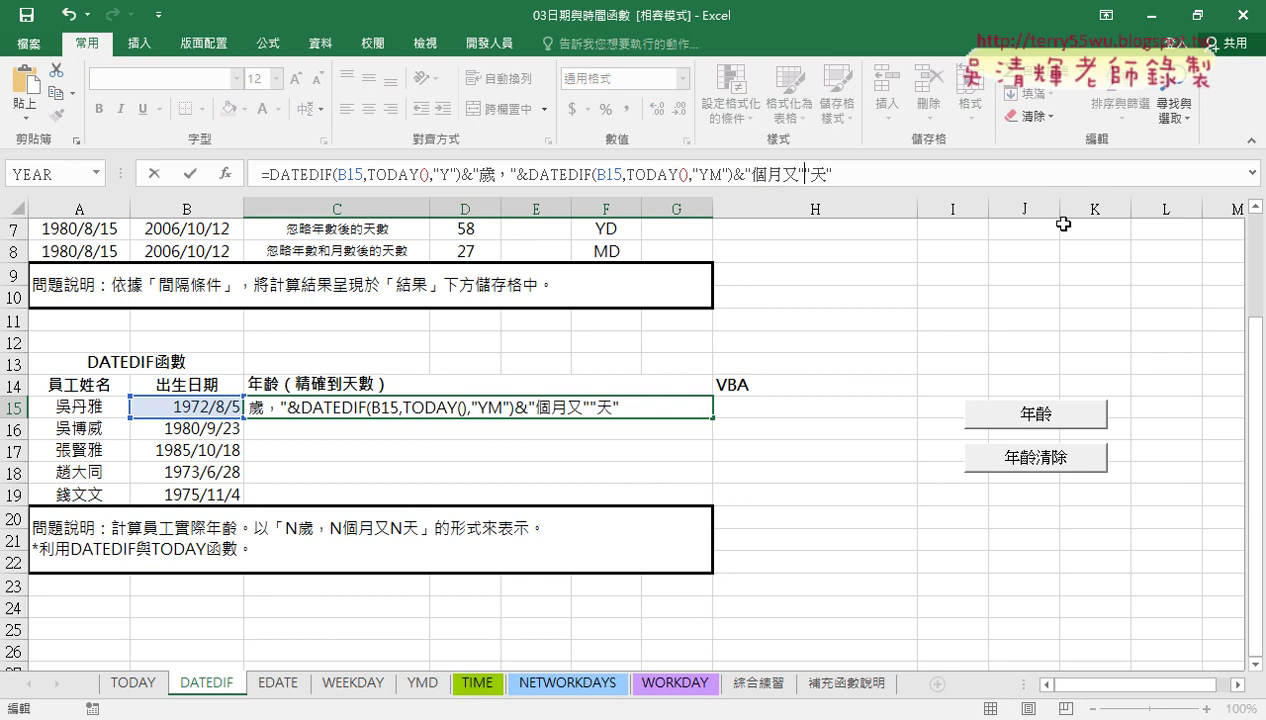
pyautogui.write('&&')
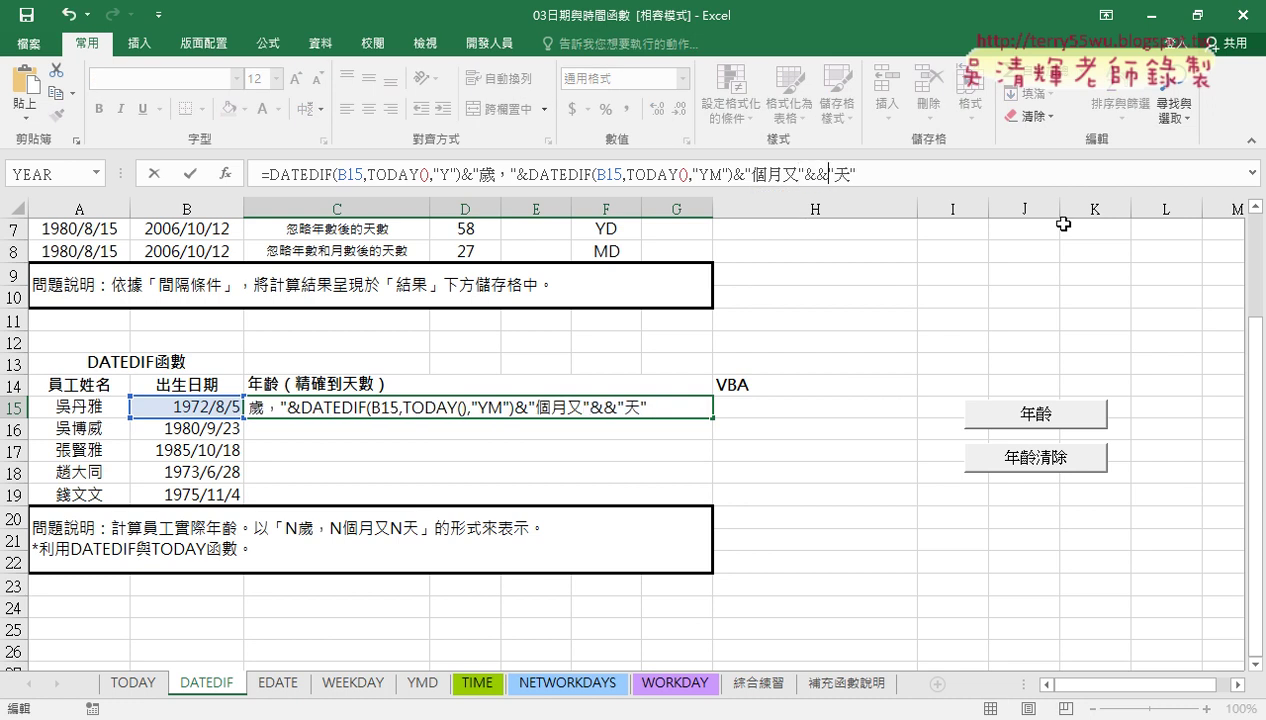
pyautogui.press('Left')
pyautogui.write('DATEDIF(B15,TODAY(),"Y")')
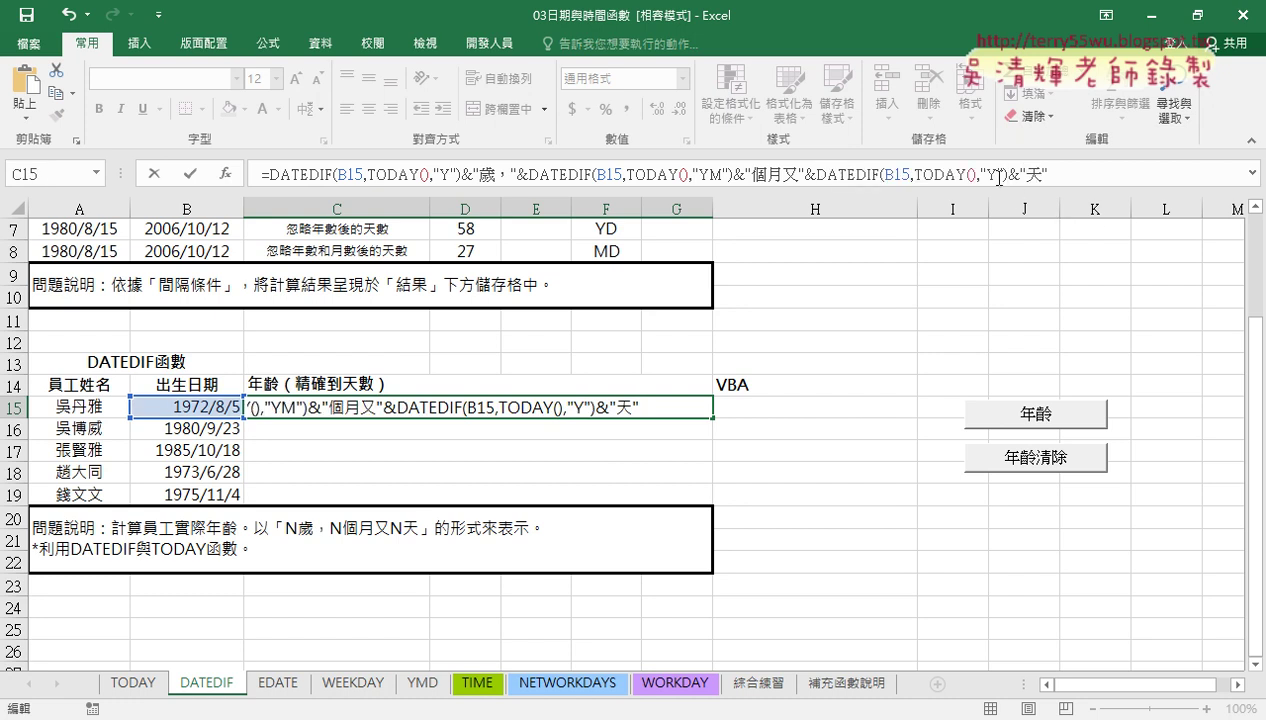
pyautogui.doubleClick(990, 175)
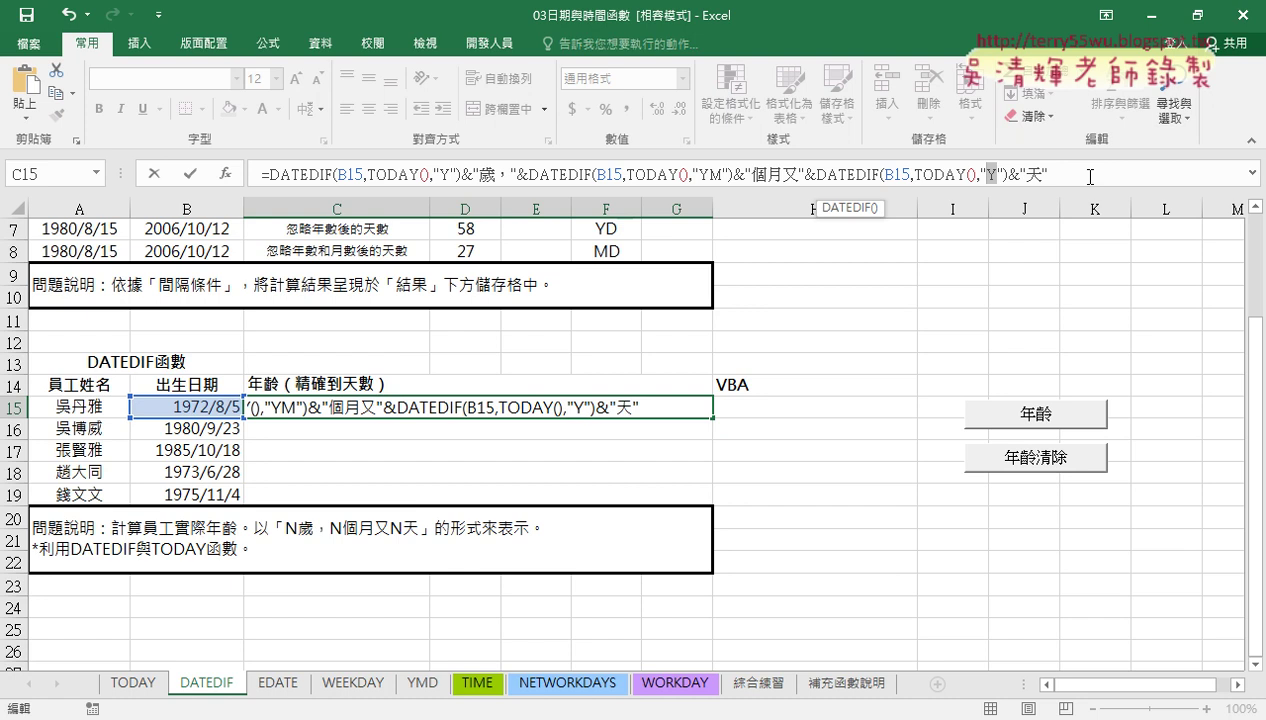
pyautogui.write('MD')
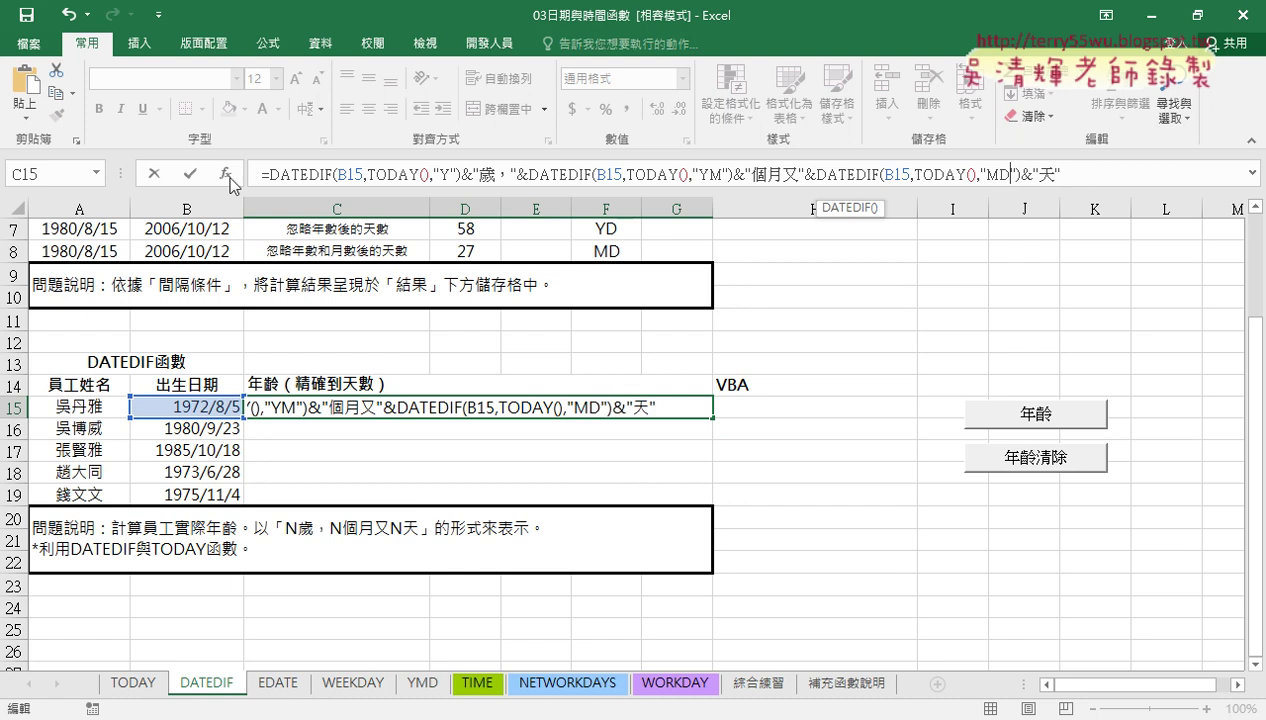
pyautogui.click(183, 175)
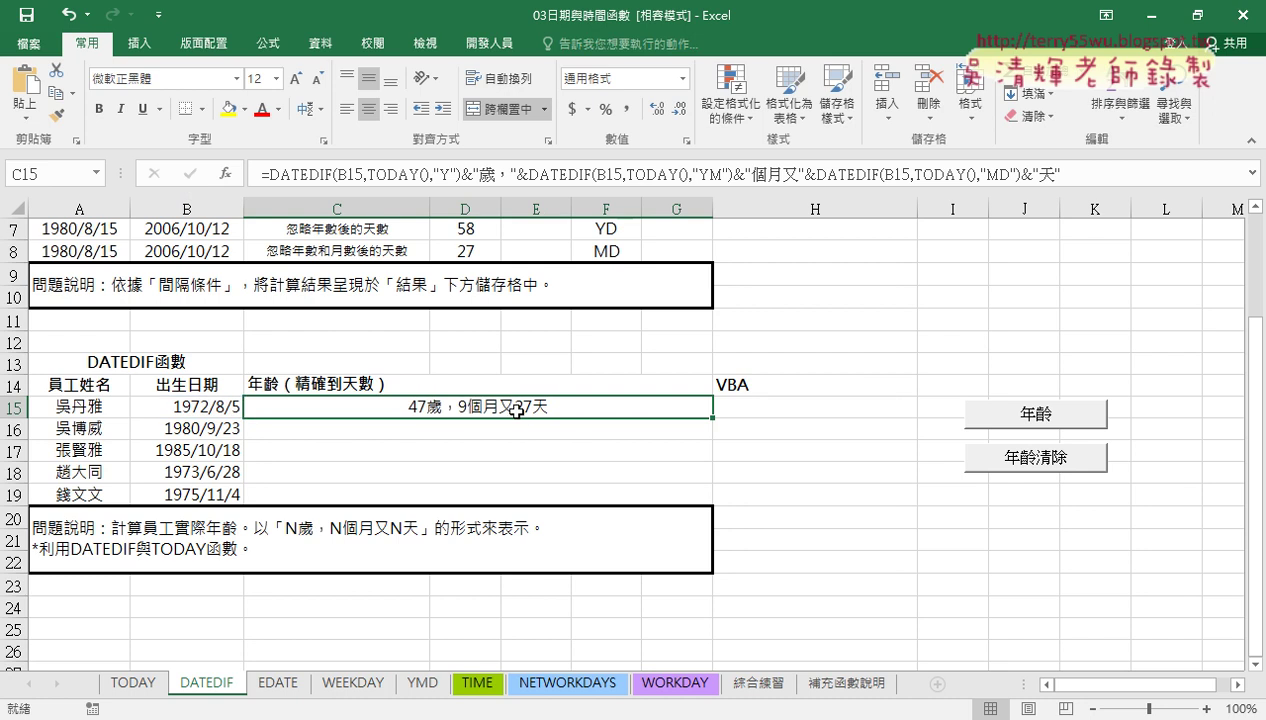
# Copy C15's age formula down through C19 and review its Y, YM and MD units.
pyautogui.moveTo(712, 417); pyautogui.dragTo(707, 507)
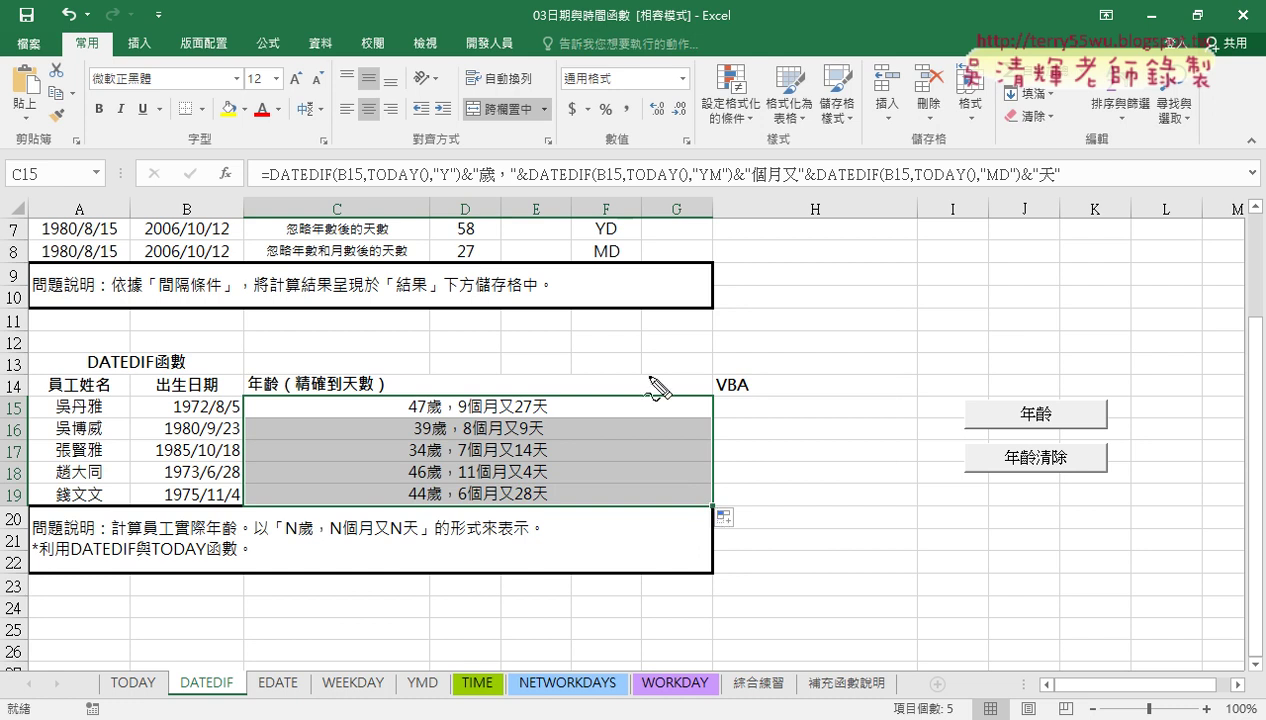
pyautogui.moveTo(436, 186); pyautogui.dragTo(452, 186)
pyautogui.moveTo(704, 186); pyautogui.dragTo(722, 186)
pyautogui.moveTo(988, 186); pyautogui.dragTo(1010, 186)
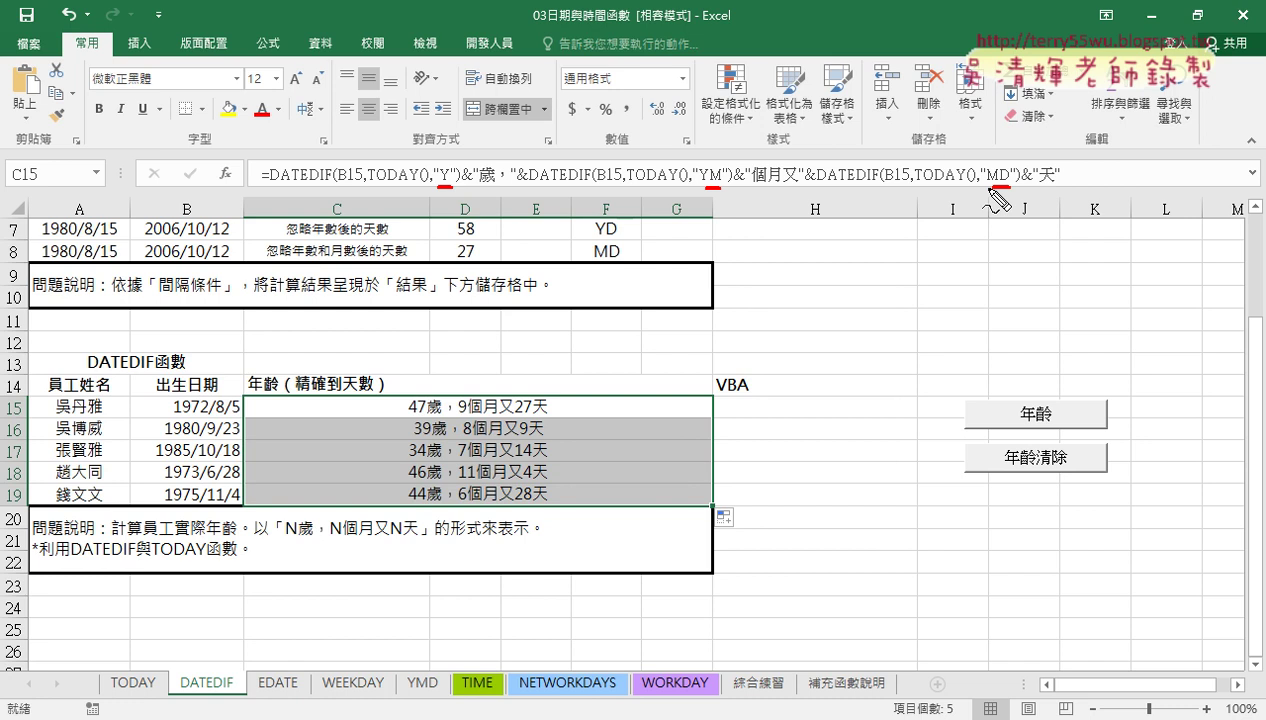
pyautogui.press('Escape')
pyautogui.click(848, 362)
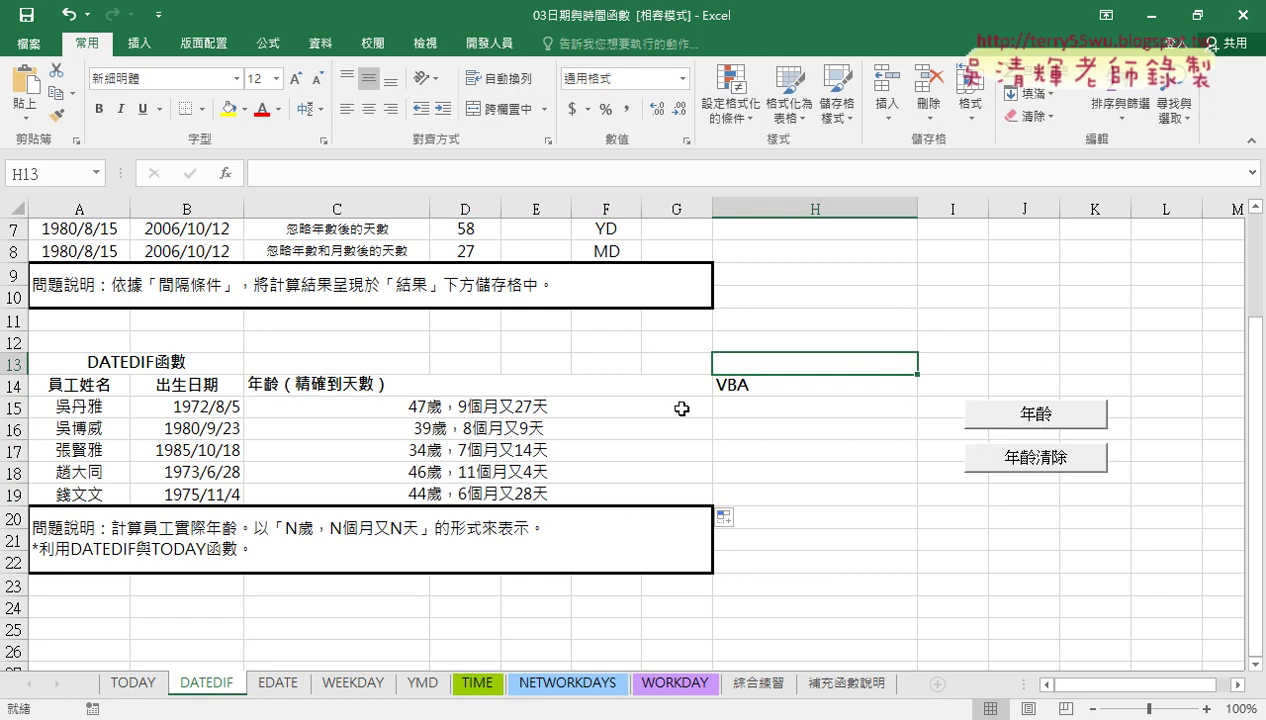
# Run the 年齡 macro into H15:H19, clear it with 年齡清除, then rerun 年齡.
pyautogui.moveTo(681, 408); pyautogui.dragTo(685, 492)
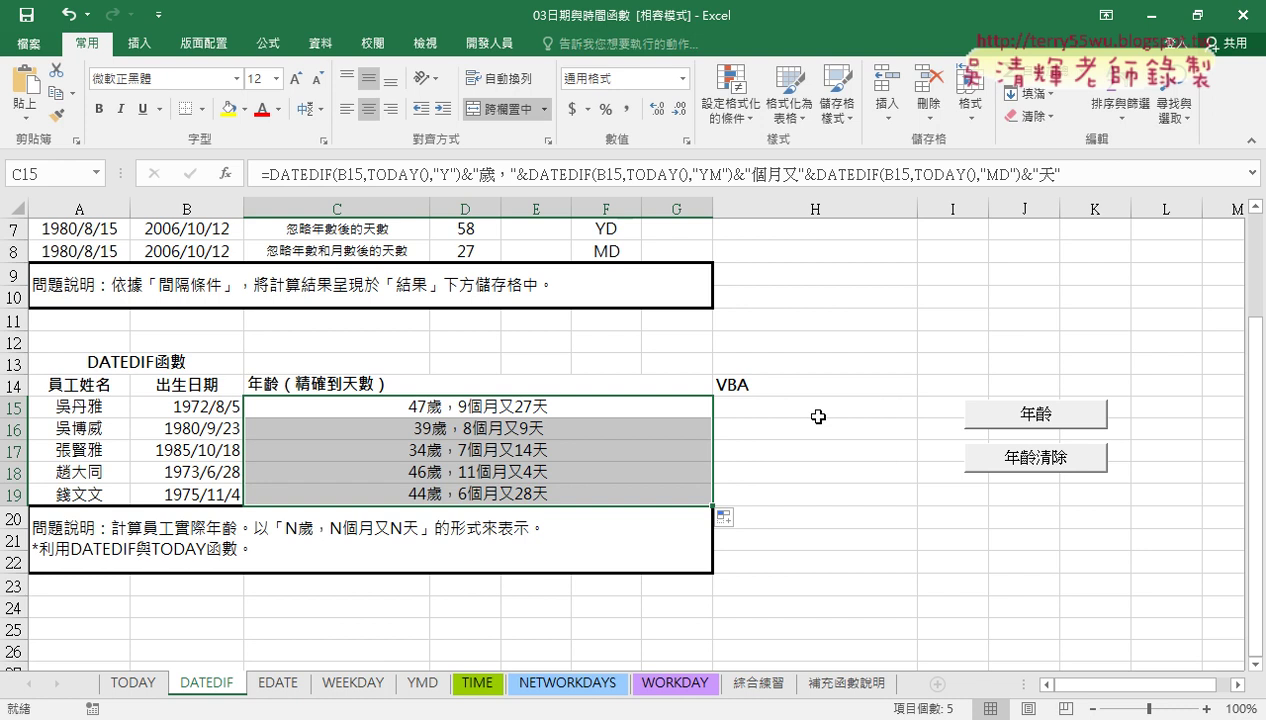
pyautogui.moveTo(818, 416); pyautogui.dragTo(820, 490)
pyautogui.click(1018, 420)
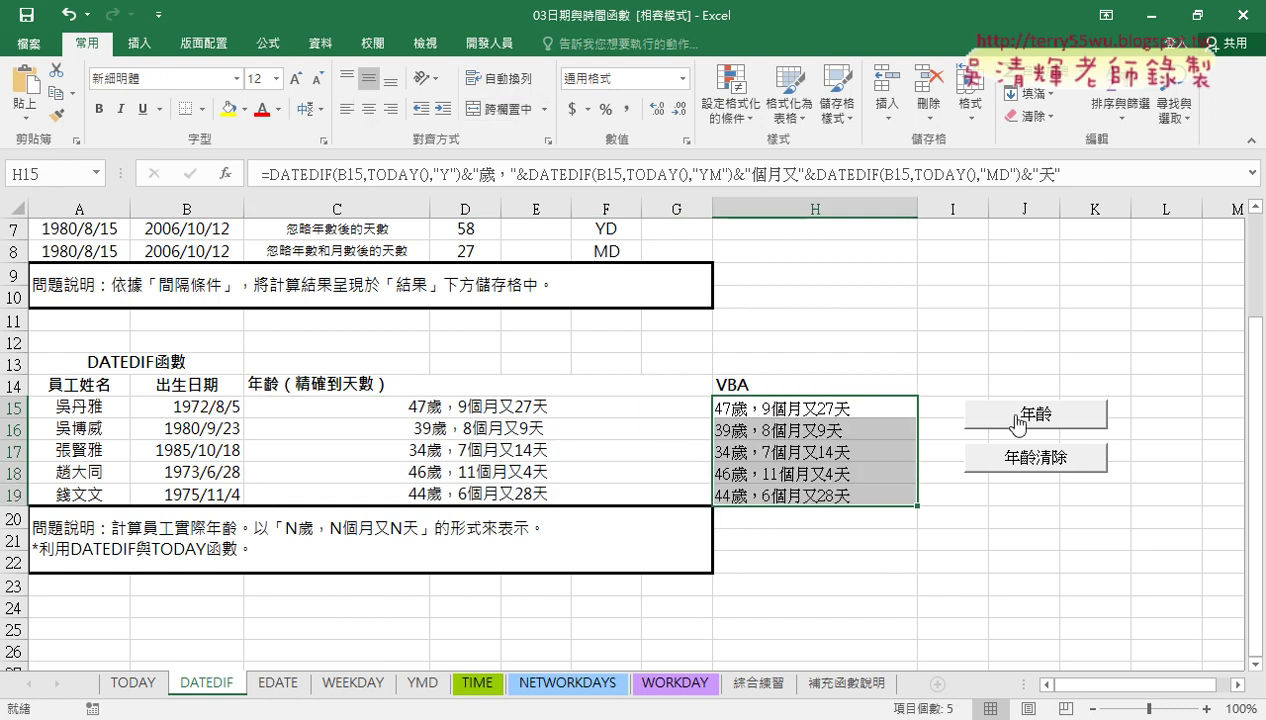
pyautogui.click(1024, 338)
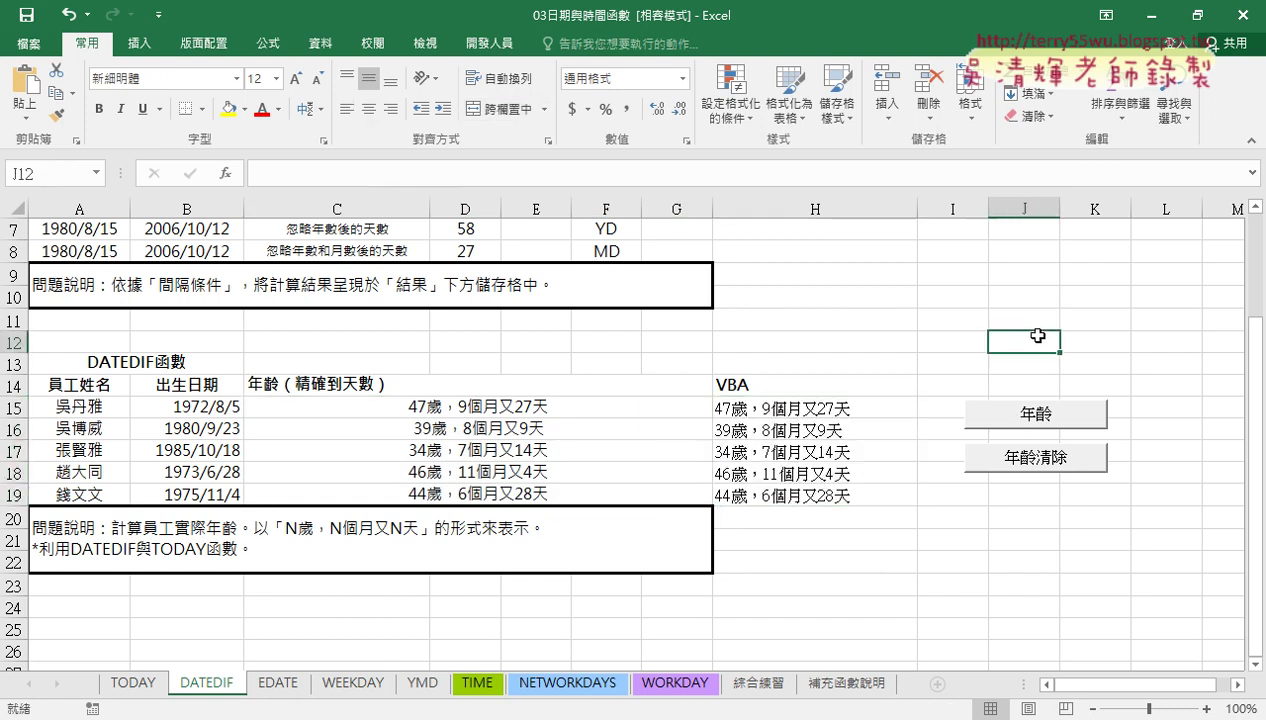
pyautogui.click(1068, 467)
pyautogui.click(1057, 428)
pyautogui.click(844, 412)
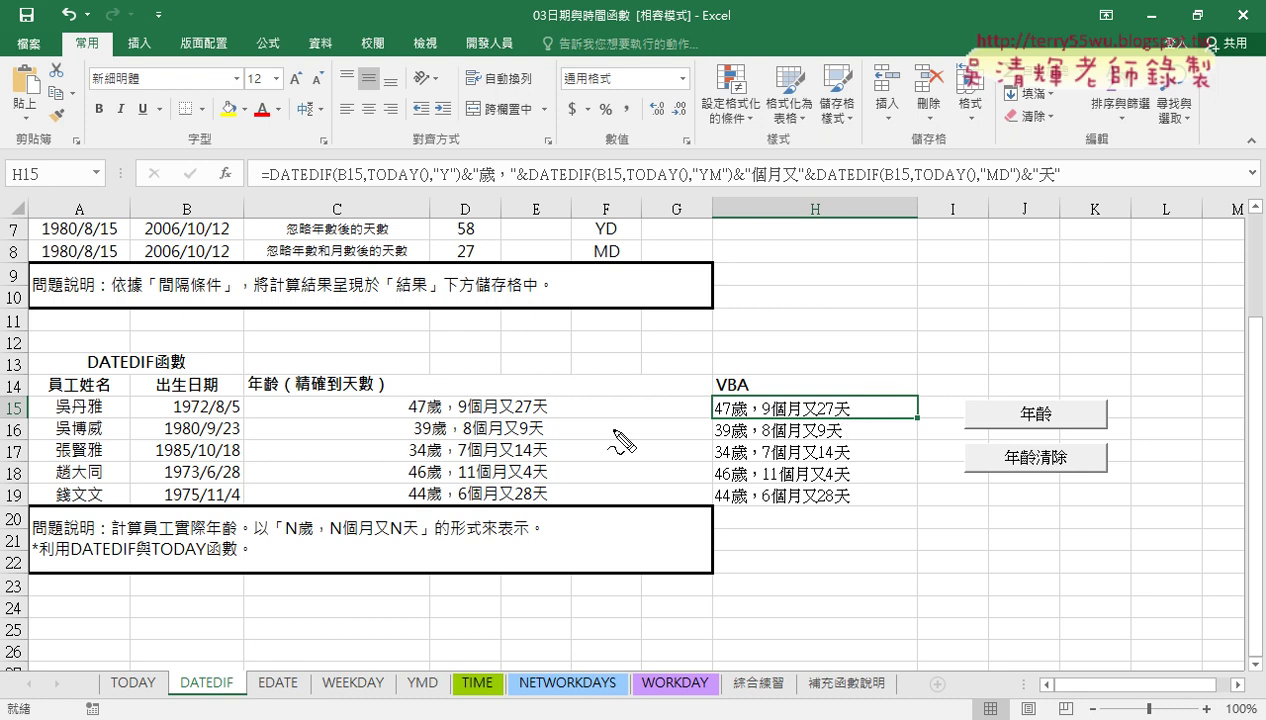
pyautogui.moveTo(545, 430); pyautogui.dragTo(537, 430)
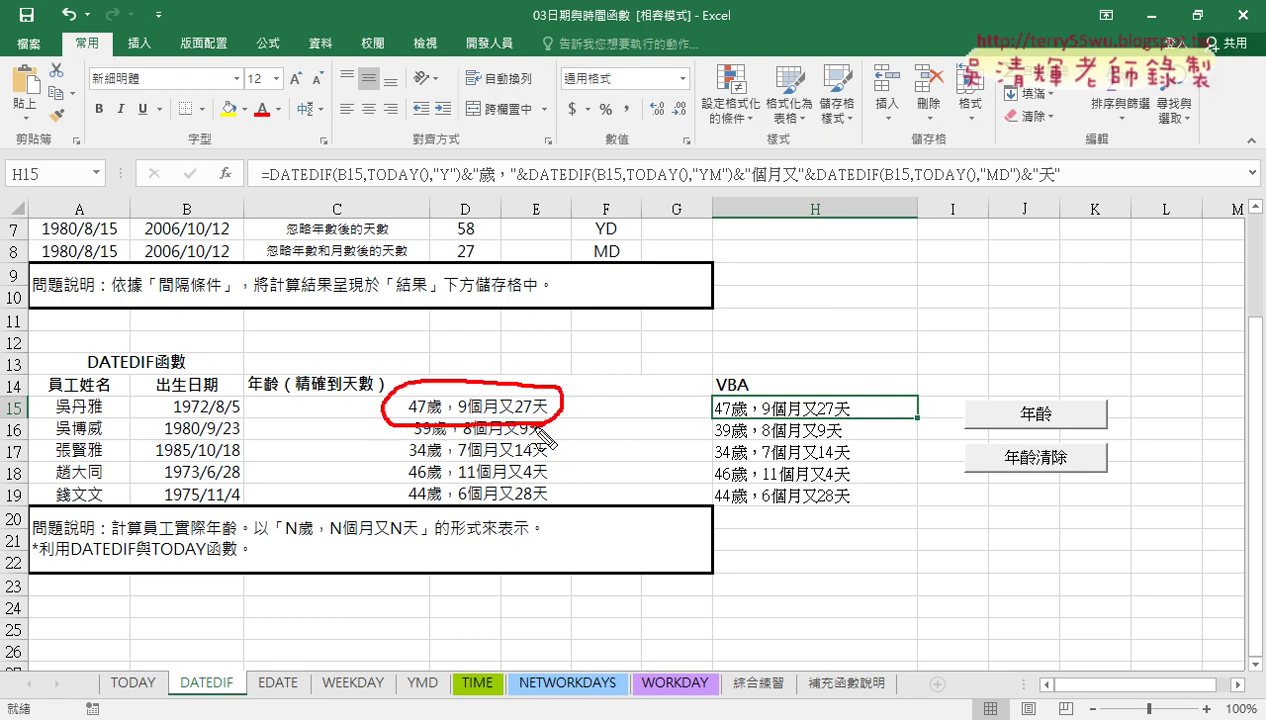
pyautogui.moveTo(498, 376)
pyautogui.mouseDown()
pyautogui.moveTo(777, 398)
pyautogui.moveTo(793, 372)
pyautogui.mouseUp()
pyautogui.moveTo(14, 398); pyautogui.dragTo(22, 428)
pyautogui.moveTo(16, 510); pyautogui.dragTo(22, 514)
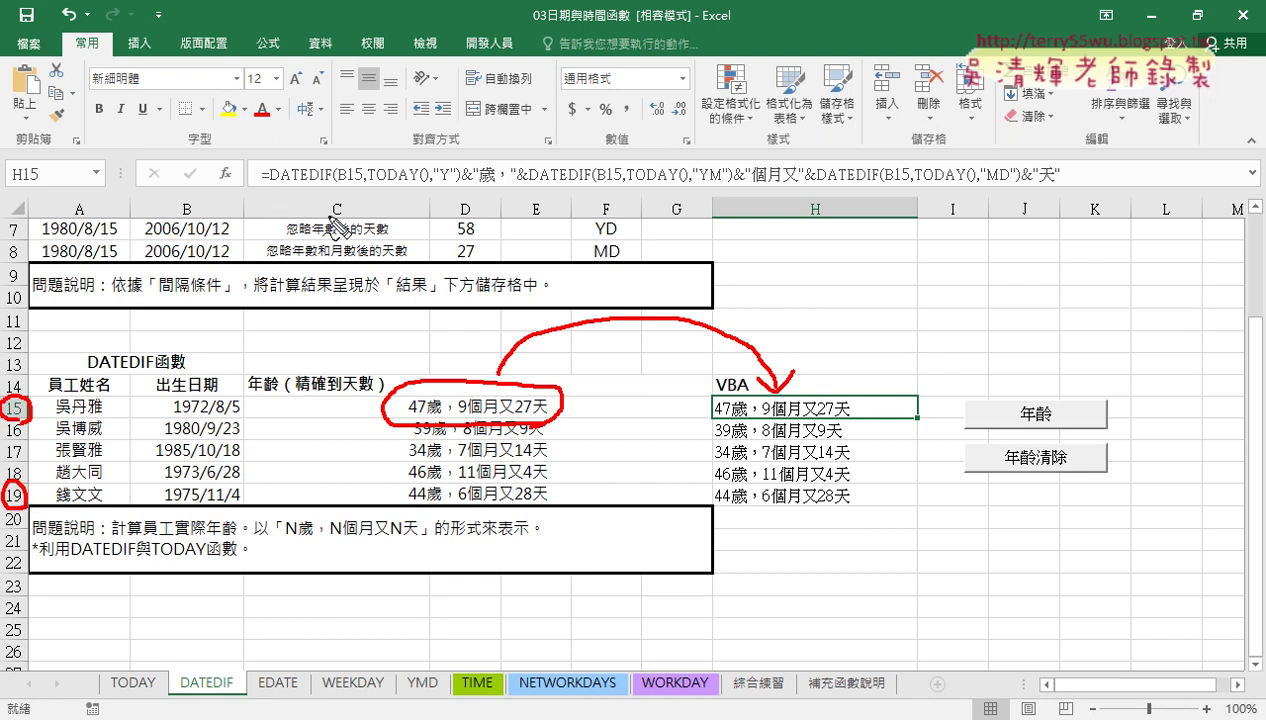
pyautogui.moveTo(818, 186); pyautogui.dragTo(831, 236)
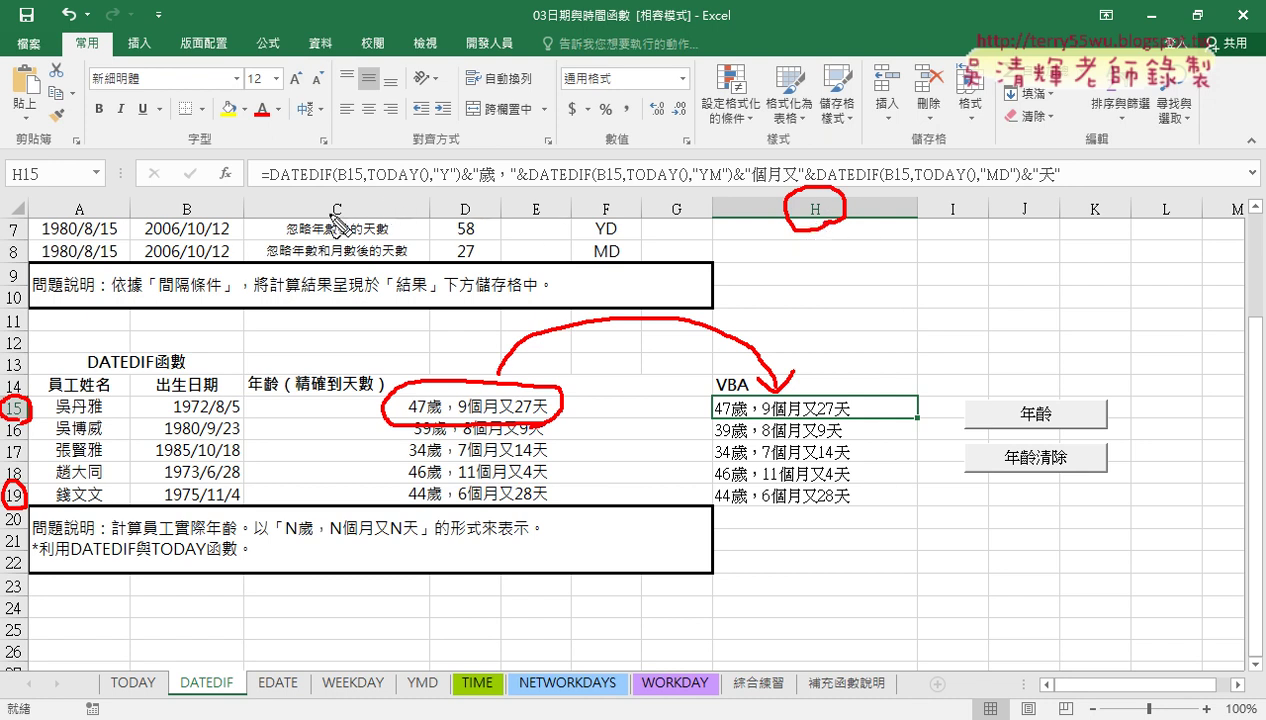
pyautogui.moveTo(339, 184); pyautogui.dragTo(362, 184)
pyautogui.moveTo(619, 185); pyautogui.dragTo(598, 185)
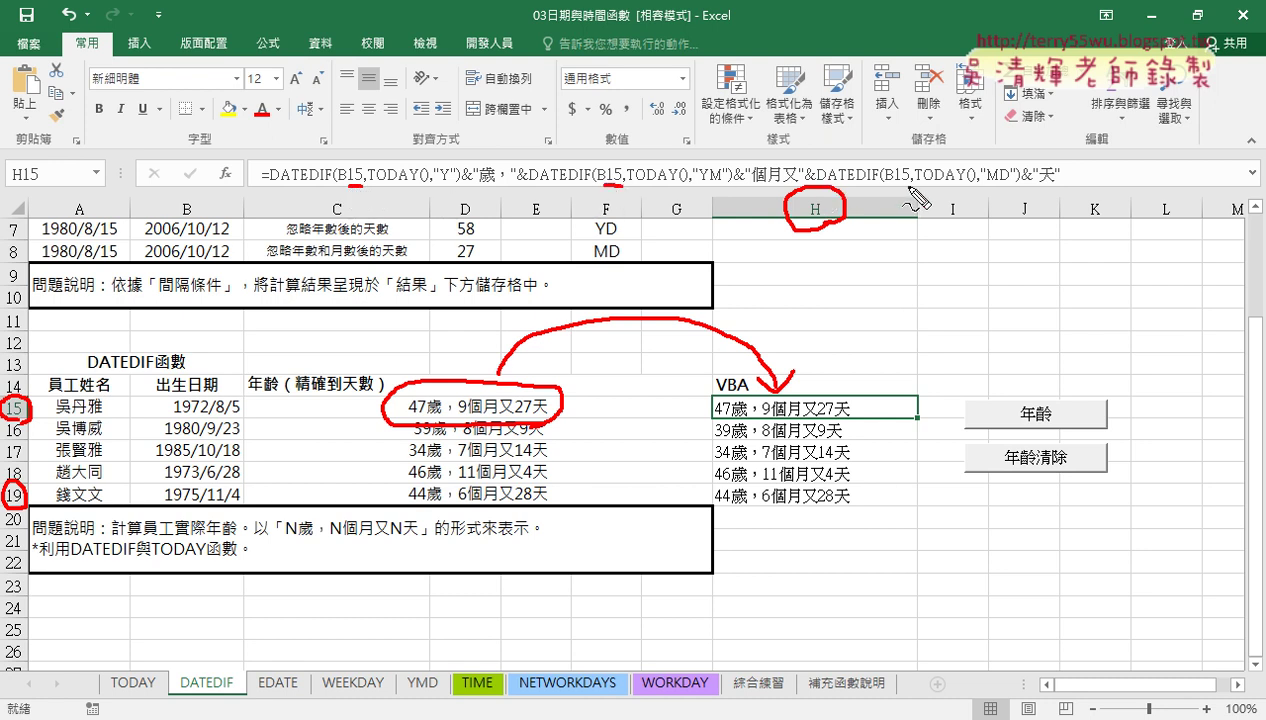
pyautogui.moveTo(909, 185); pyautogui.dragTo(889, 185)
pyautogui.moveTo(316, 95)
pyautogui.mouseDown()
pyautogui.moveTo(350, 160)
pyautogui.moveTo(358, 145)
pyautogui.mouseUp()
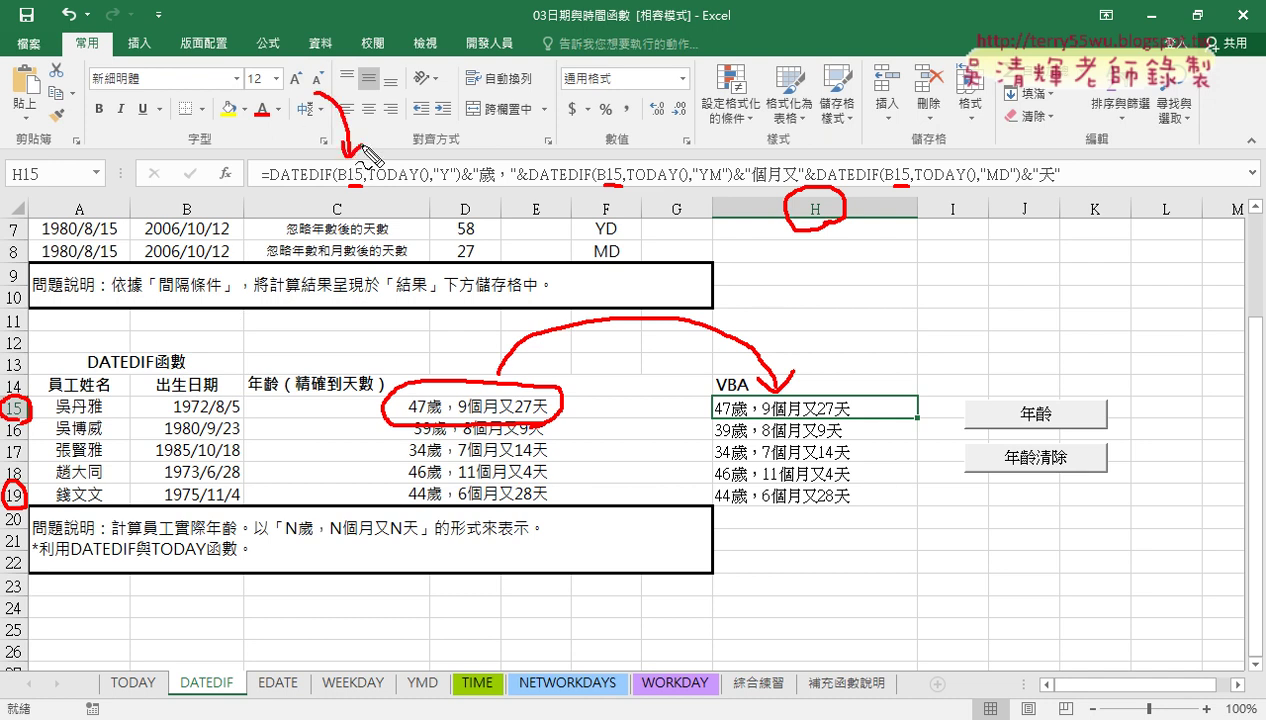
pyautogui.moveTo(603, 100)
pyautogui.mouseDown()
pyautogui.moveTo(618, 157)
pyautogui.moveTo(631, 142)
pyautogui.mouseUp()
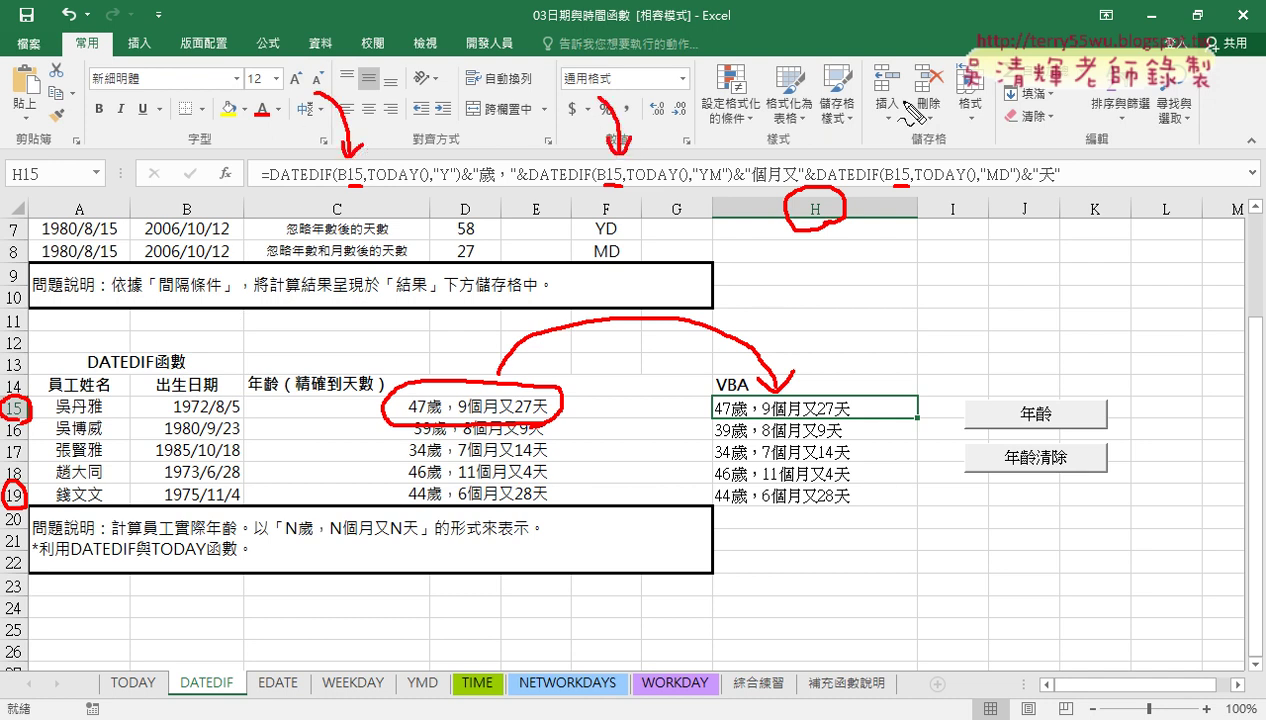
pyautogui.moveTo(888, 100)
pyautogui.mouseDown()
pyautogui.moveTo(893, 160)
pyautogui.moveTo(904, 144)
pyautogui.mouseUp()
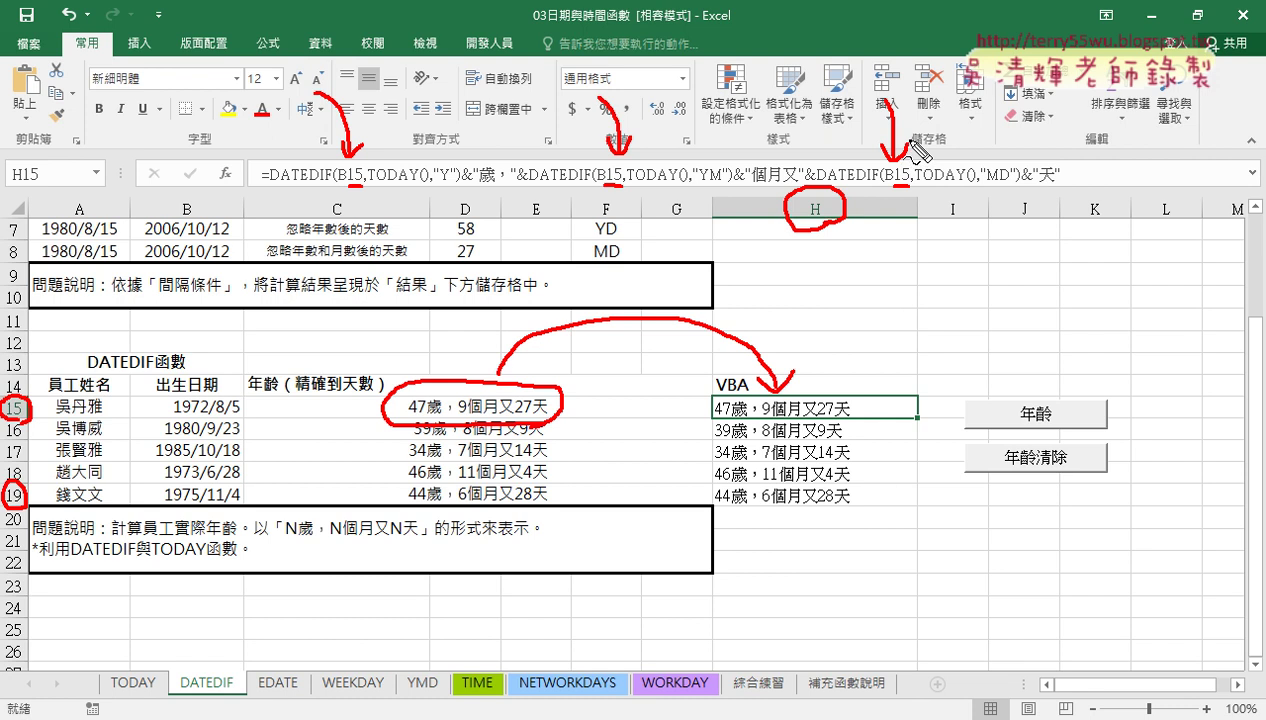
pyautogui.press('Escape')
pyautogui.click(953, 370)
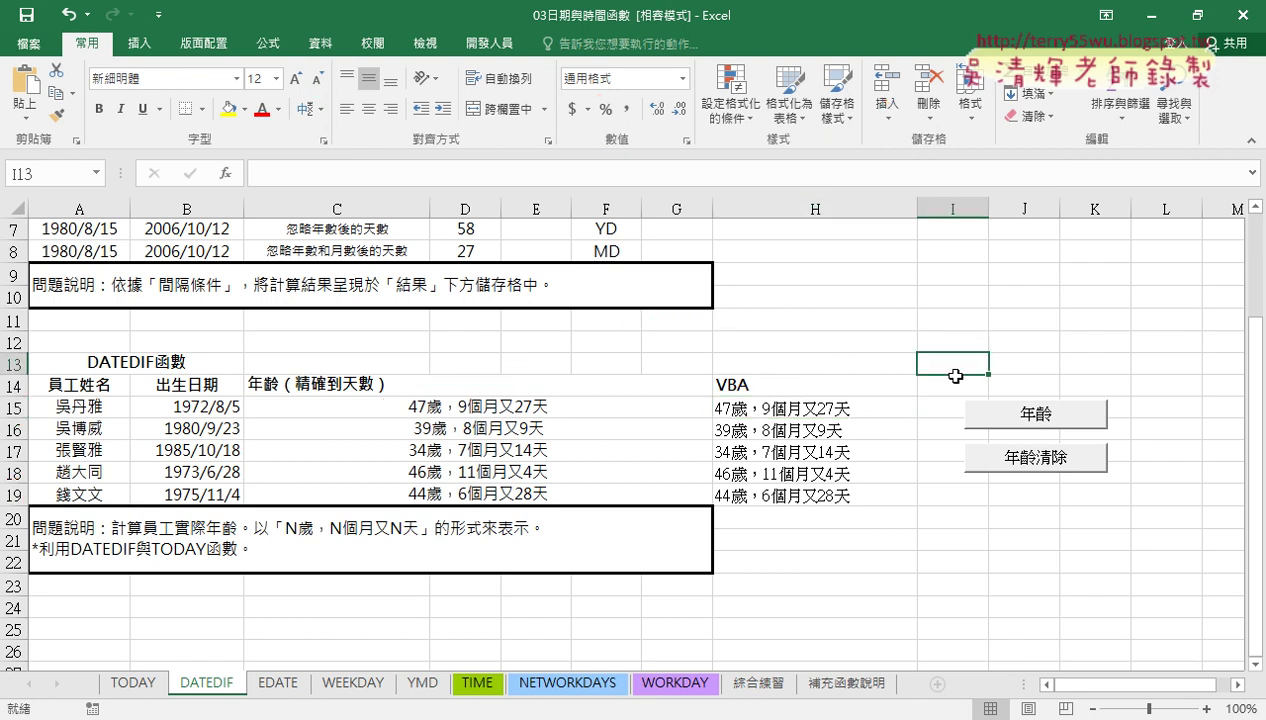
pyautogui.click(1035, 458)
pyautogui.click(1041, 422)
pyautogui.click(590, 407)
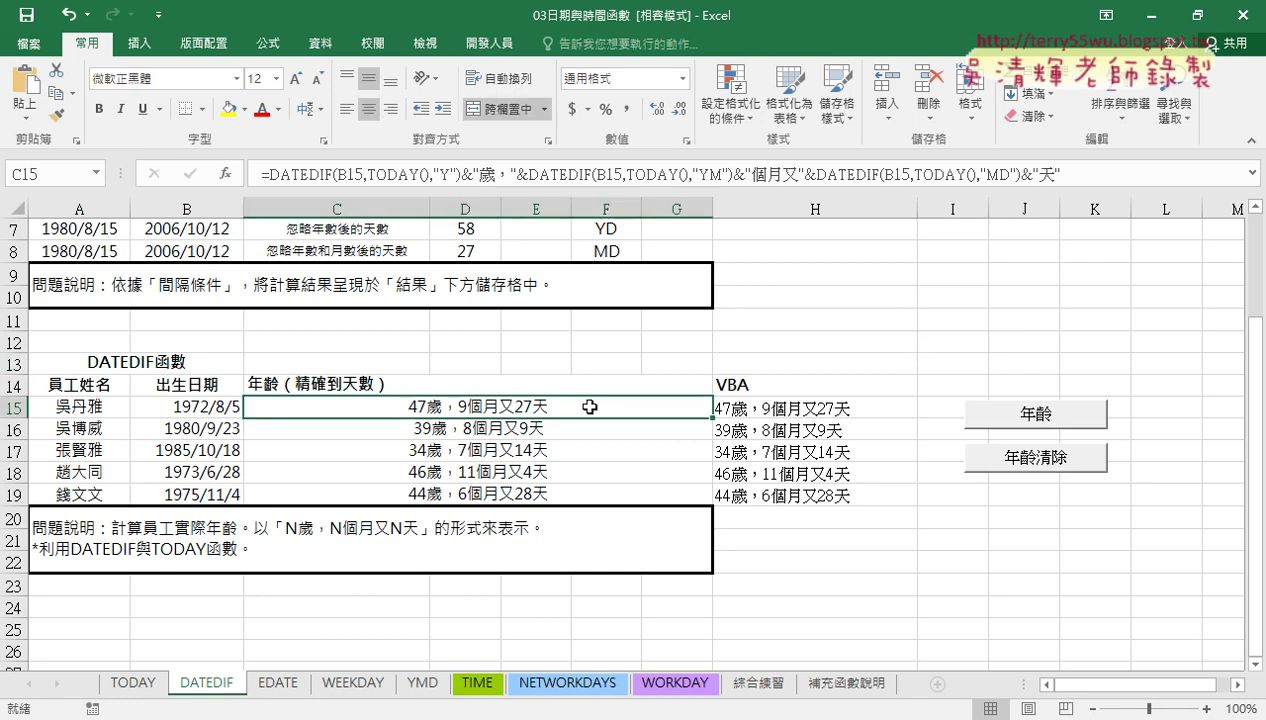